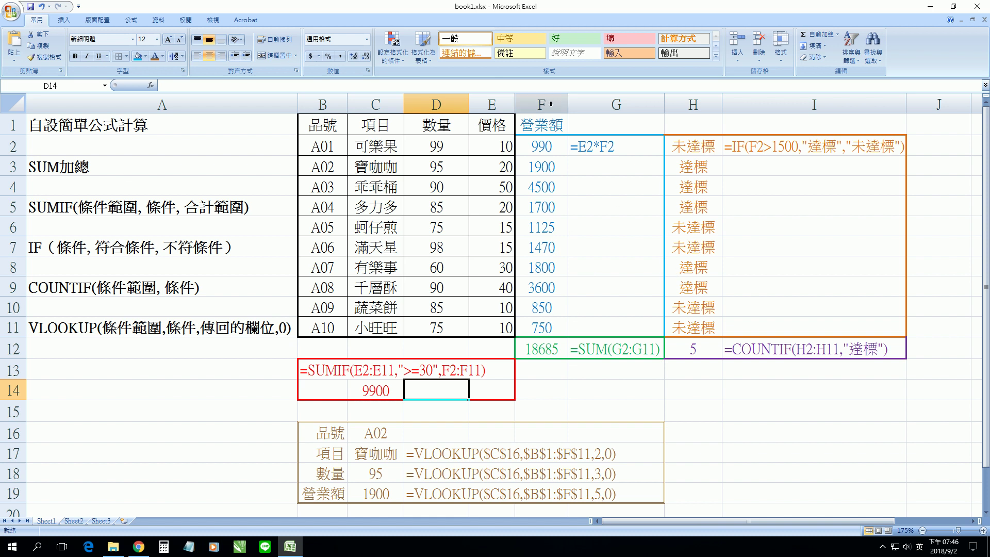
- Start a formula in the empty cell A13, then cancel it
{"action": "left_click", "coordinate": [127, 370]}
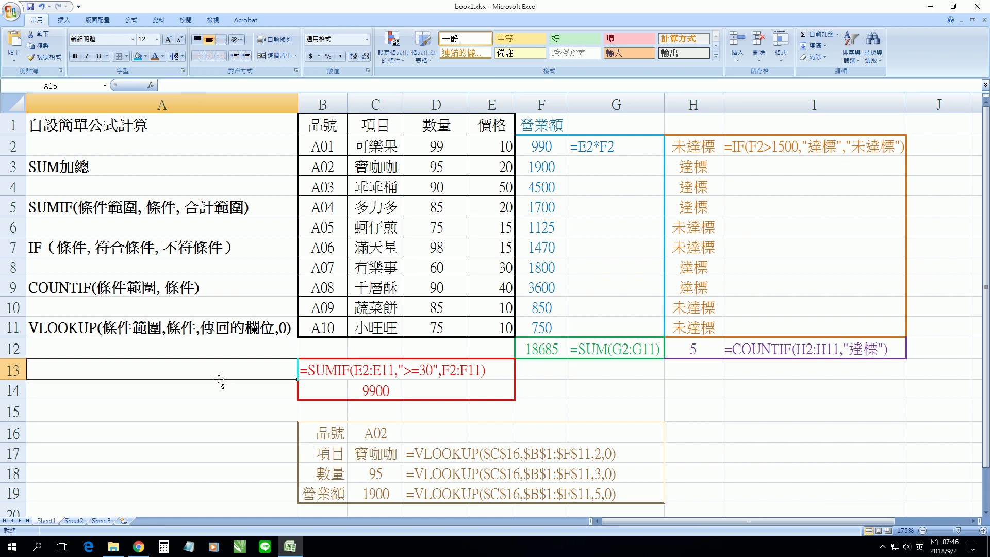
{"action": "type", "text": "="}
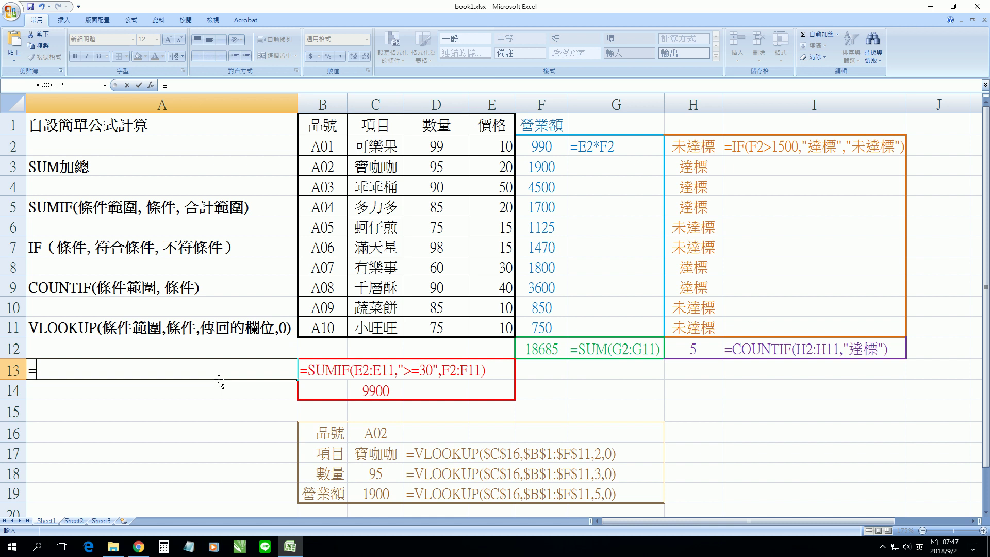
{"action": "key", "text": "Escape"}
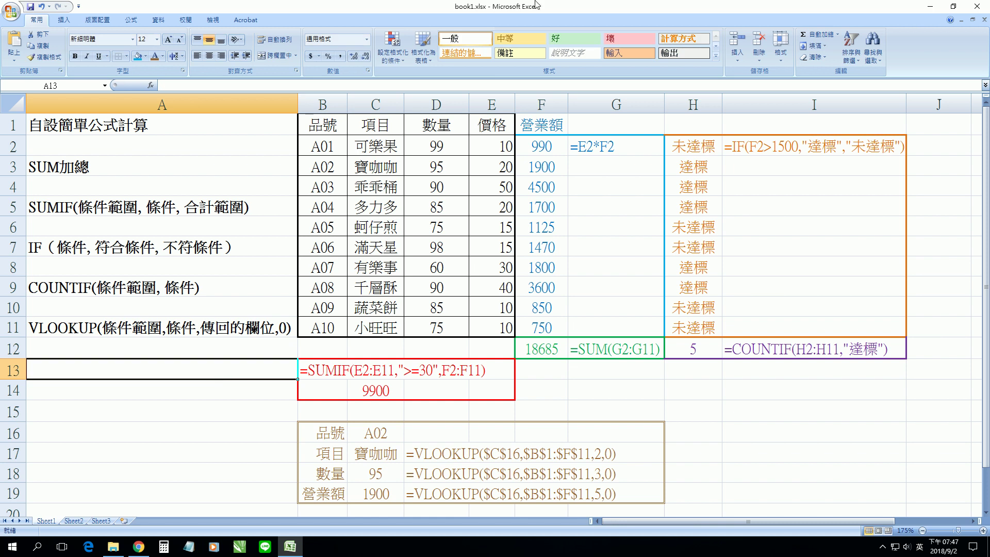
- Review the data table B1:E11 and the price in E2, then delete F2's revenue formula
{"action": "left_click", "coordinate": [544, 145]}
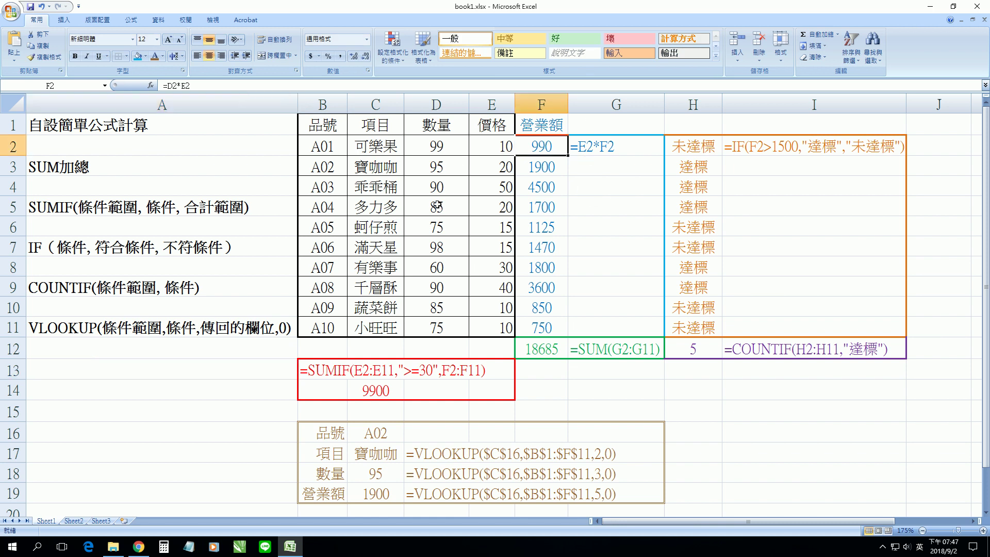
{"action": "left_click_drag", "start_coordinate": [308, 124], "coordinate": [483, 334]}
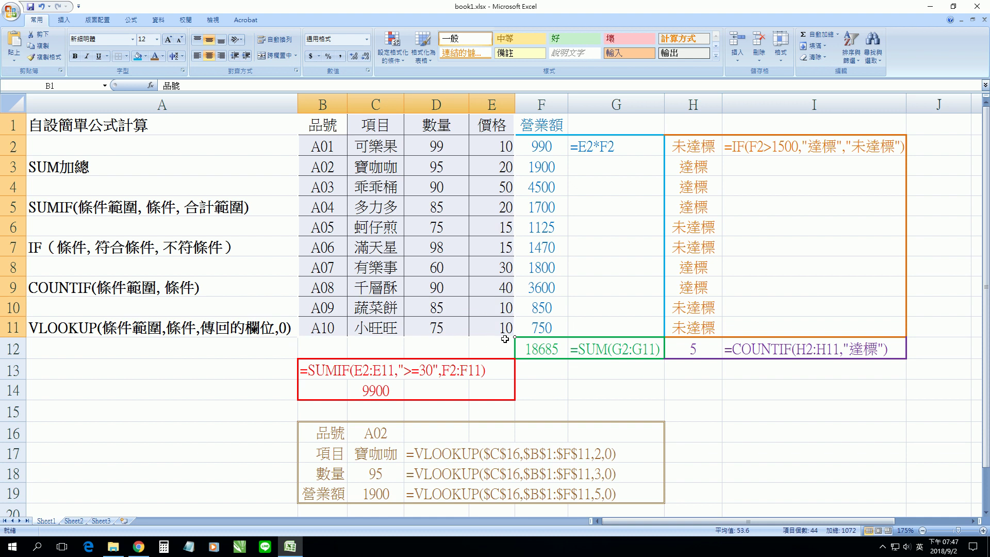
{"action": "left_click", "coordinate": [493, 150]}
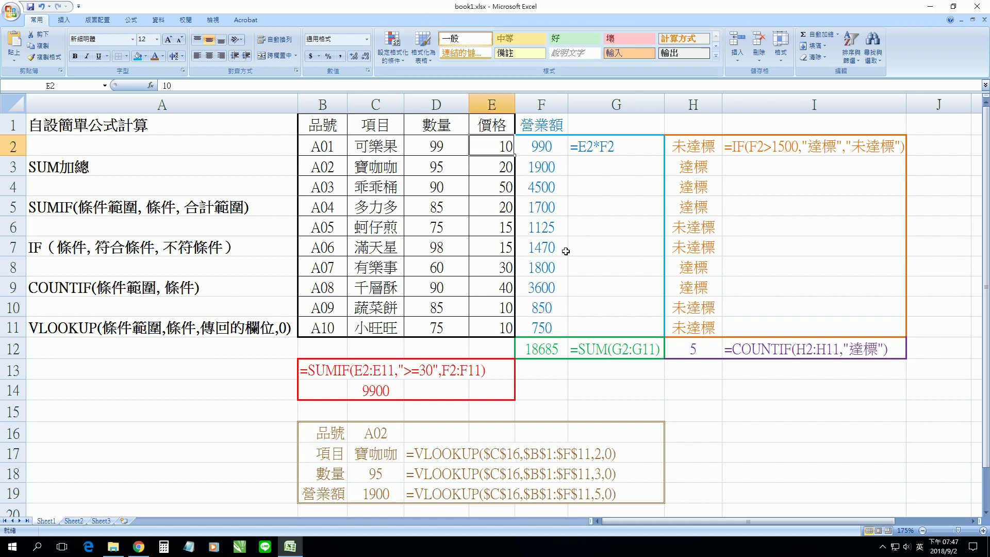
{"action": "left_click", "coordinate": [541, 146]}
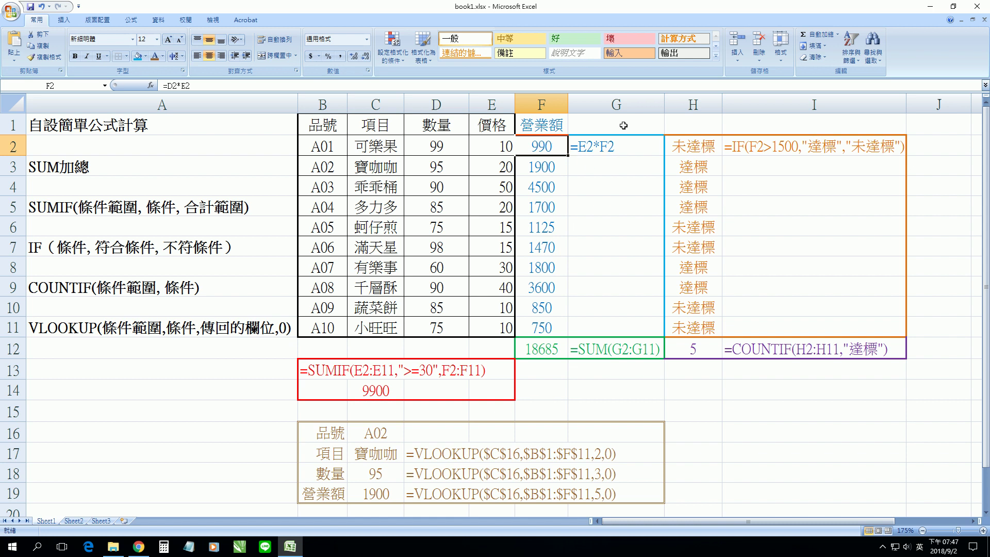
{"action": "key", "text": "Delete"}
- Enter =D2*E2 in F2 so it shows 990
{"action": "left_click", "coordinate": [593, 185]}
{"action": "left_click", "coordinate": [550, 154]}
{"action": "type", "text": "="}
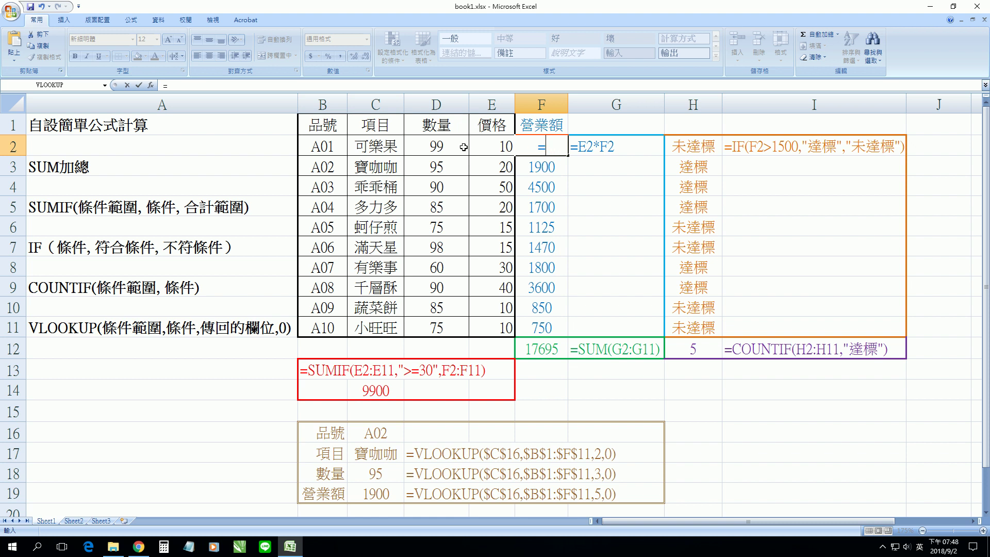
{"action": "left_click", "coordinate": [438, 146]}
{"action": "type", "text": "*"}
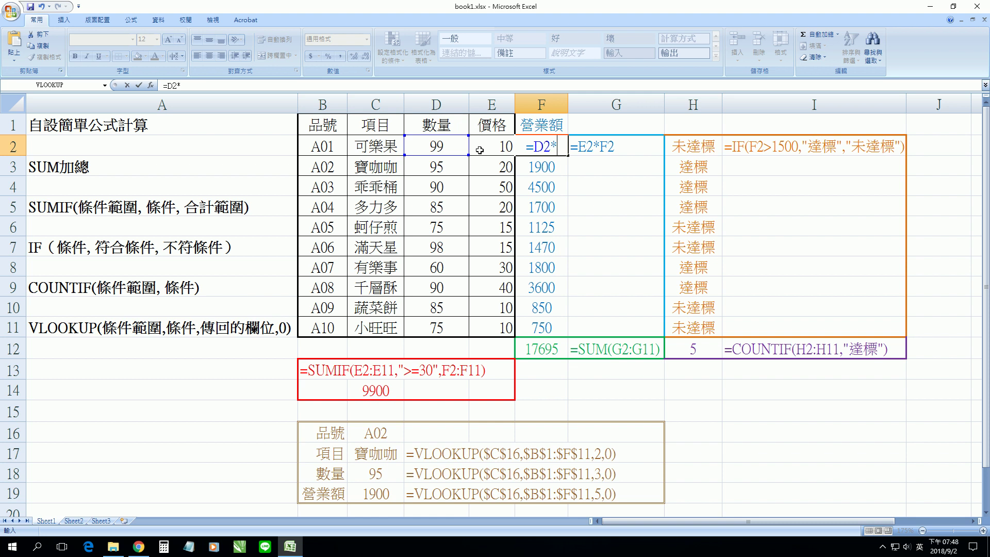
{"action": "left_click", "coordinate": [497, 149]}
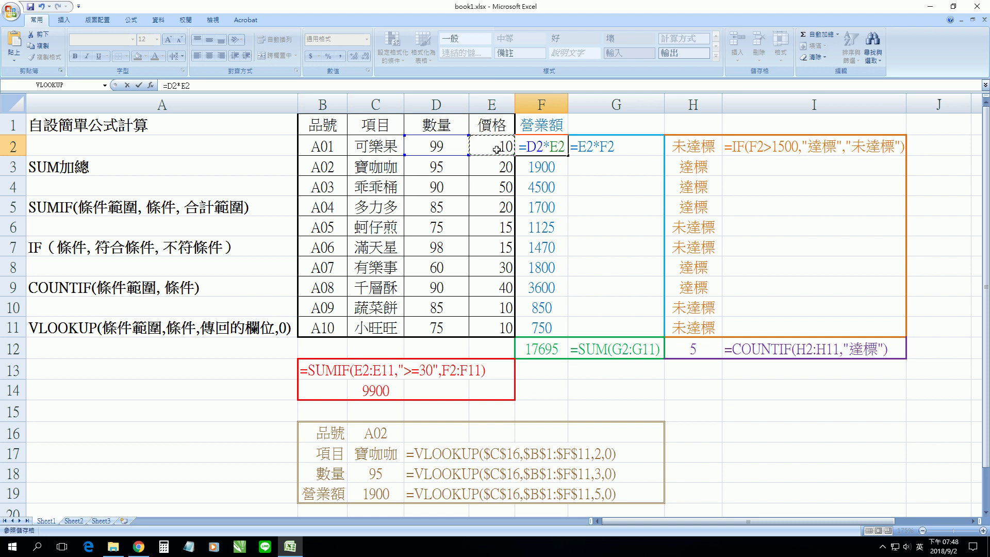
{"action": "key", "text": "Return"}
- Check the revenue values in F2, F3, F4 and F6
{"action": "left_click", "coordinate": [540, 147]}
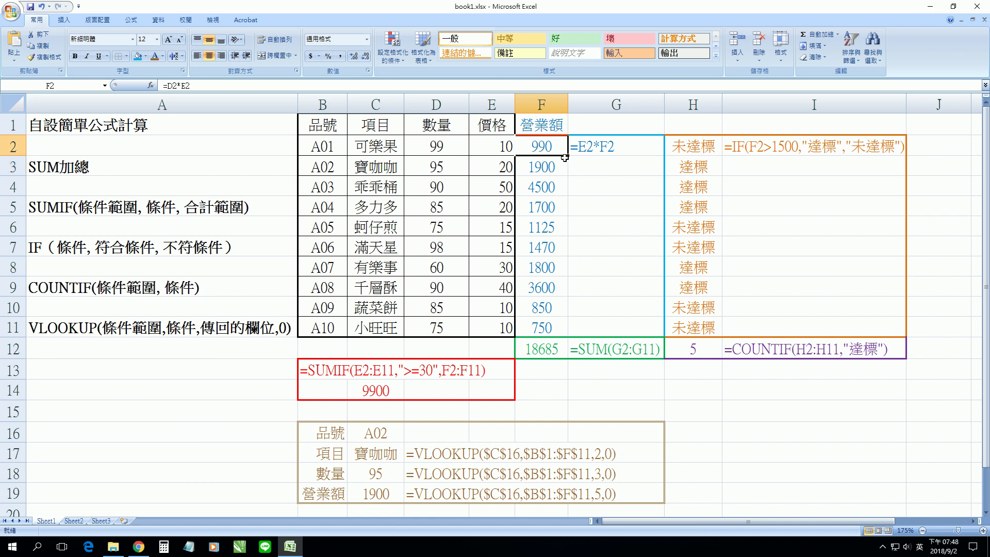
{"action": "left_click", "coordinate": [547, 167]}
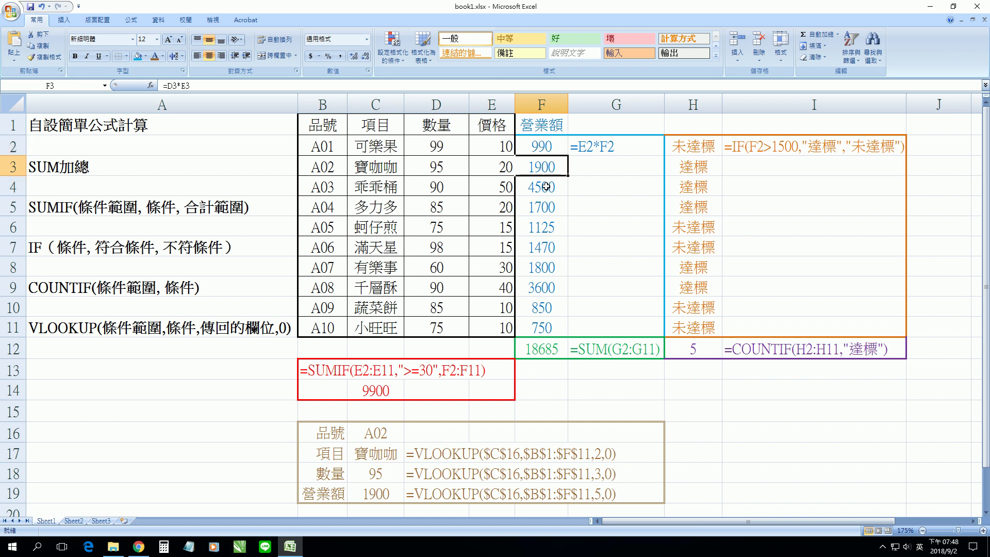
{"action": "left_click", "coordinate": [546, 188]}
{"action": "left_click", "coordinate": [549, 224]}
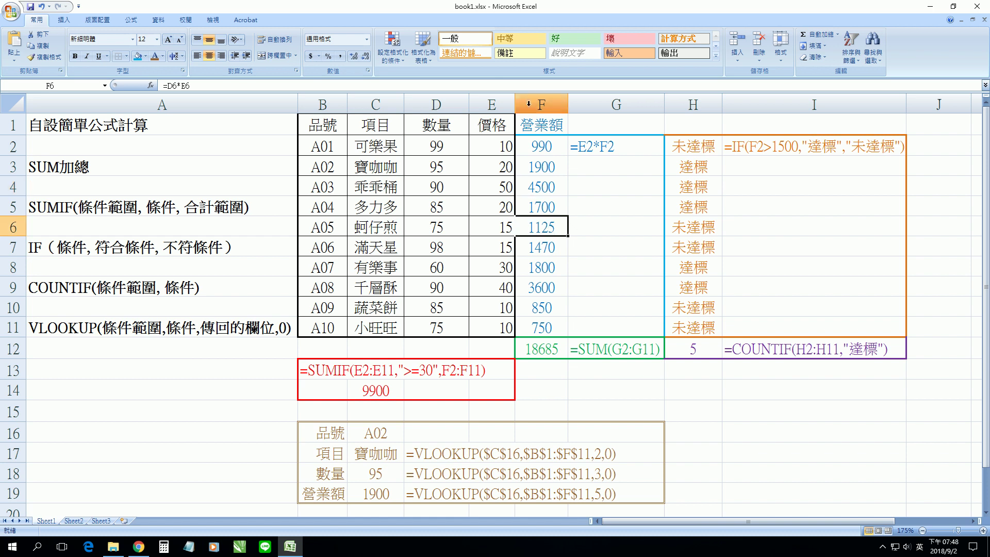
{"action": "left_click", "coordinate": [542, 154]}
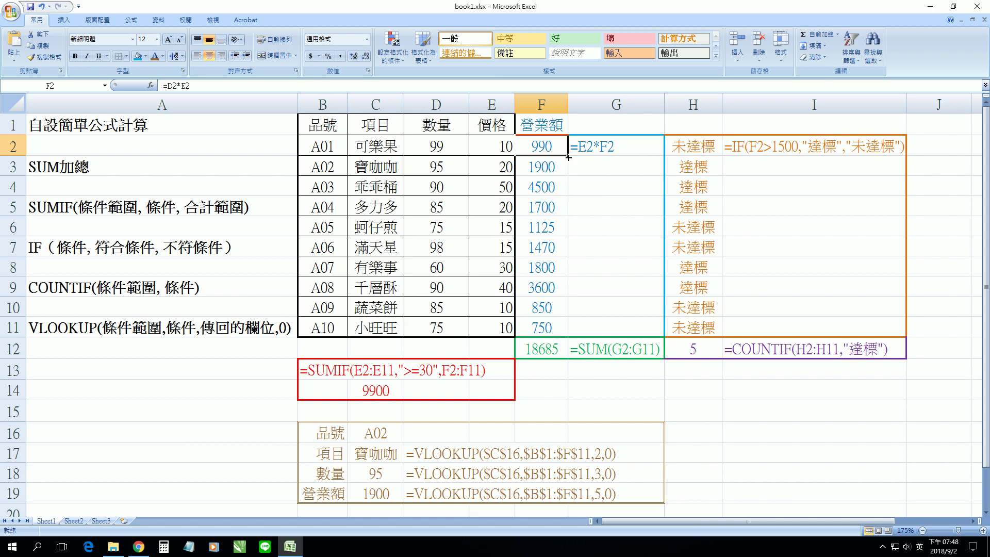
- Fill F2's =D2*E2 formula down to F11 and check the copy in F3
{"action": "left_click_drag", "start_coordinate": [568, 157], "coordinate": [559, 324]}
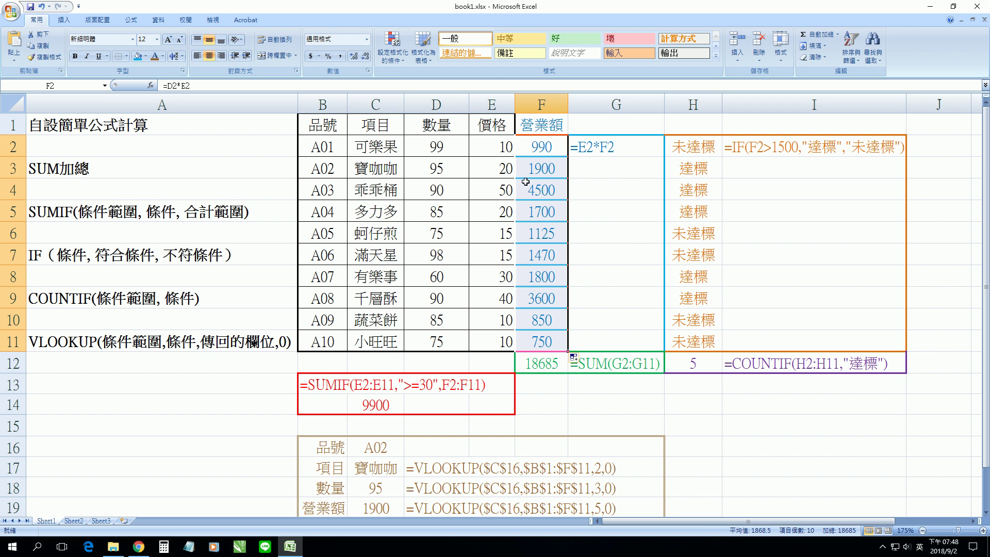
{"action": "left_click", "coordinate": [536, 148]}
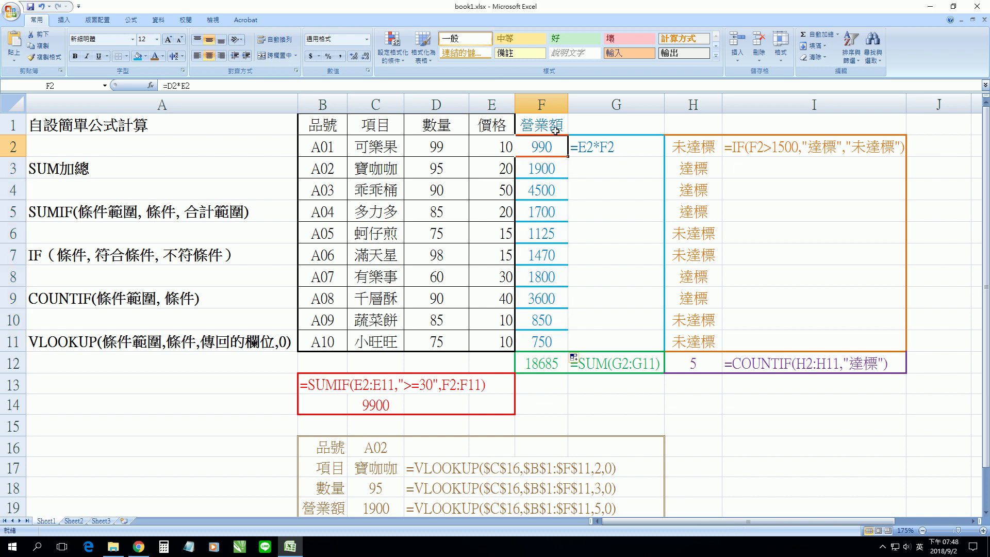
{"action": "left_click", "coordinate": [562, 175]}
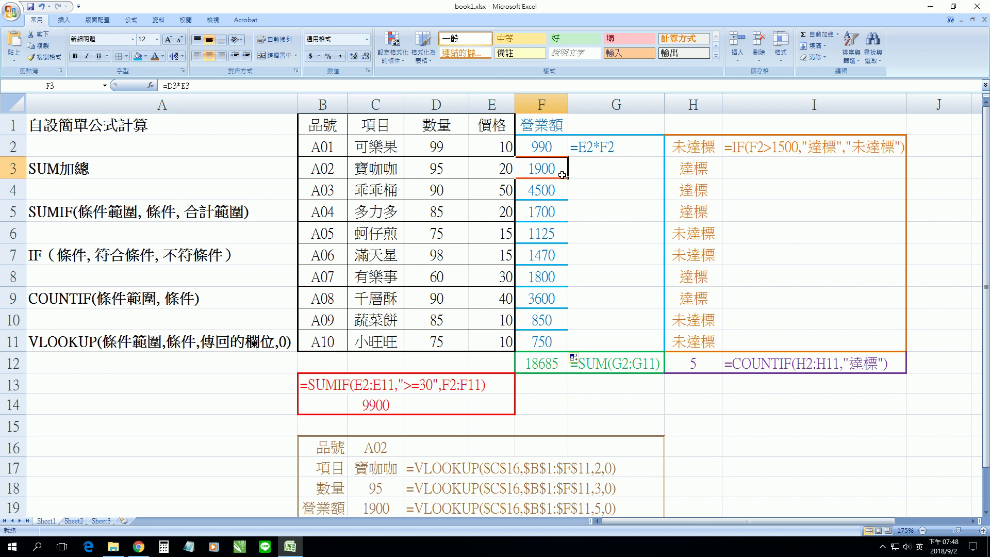
- Verify the copied formulas in F7 (=D7*E7, 1470) and F9
{"action": "key", "text": "Down"}
{"action": "key", "text": "Down"}
{"action": "key", "text": "Down"}
{"action": "key", "text": "Down"}
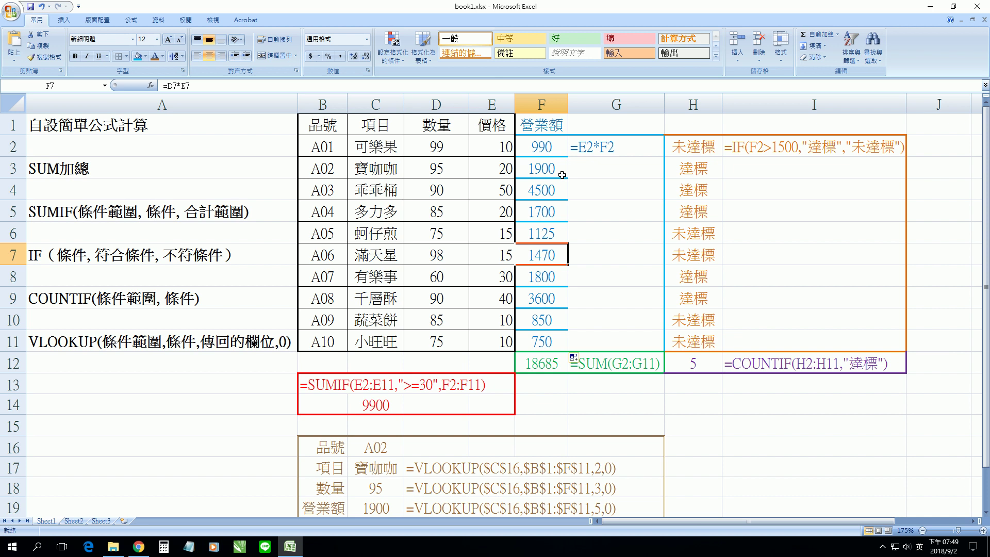
{"action": "key", "text": "Up"}
{"action": "key", "text": "Down"}
{"action": "left_click", "coordinate": [174, 85]}
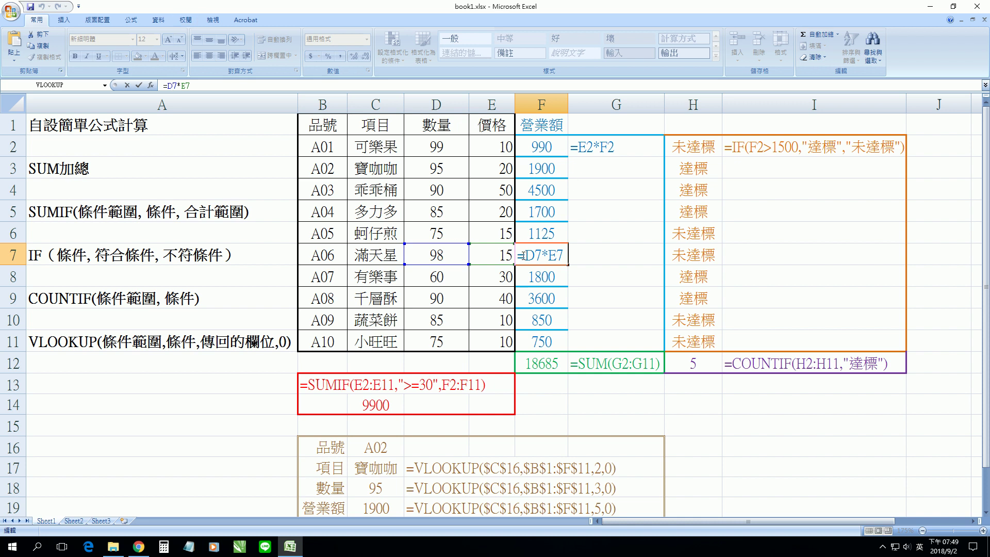
{"action": "key", "text": "Return"}
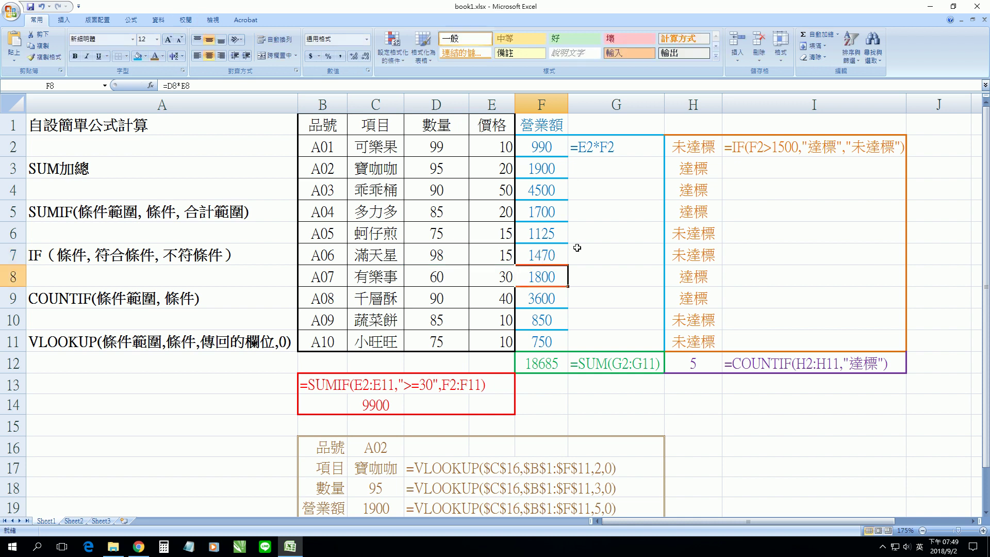
{"action": "left_click", "coordinate": [549, 299]}
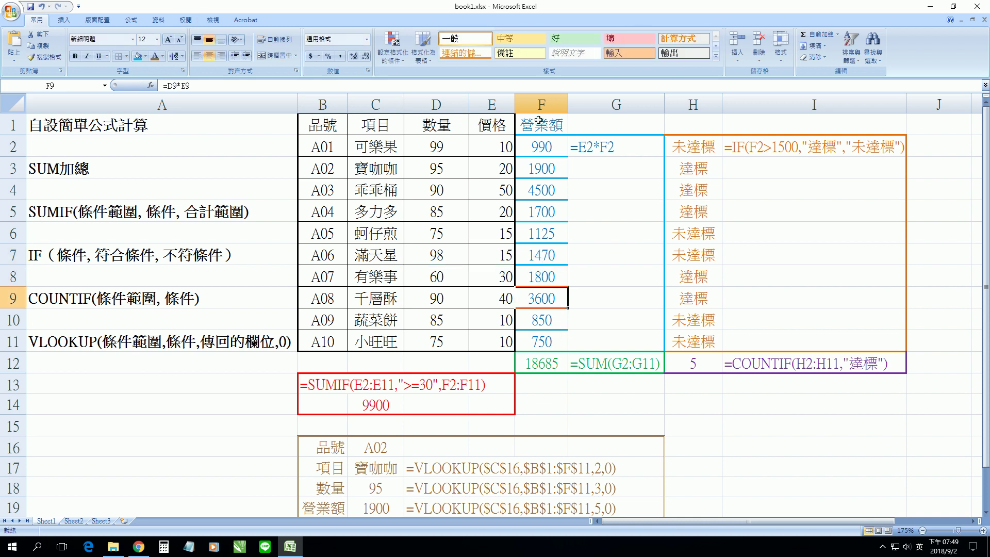
{"action": "key", "text": "Up"}
{"action": "key", "text": "Up"}
{"action": "key", "text": "Up"}
{"action": "key", "text": "Up"}
{"action": "key", "text": "Up"}
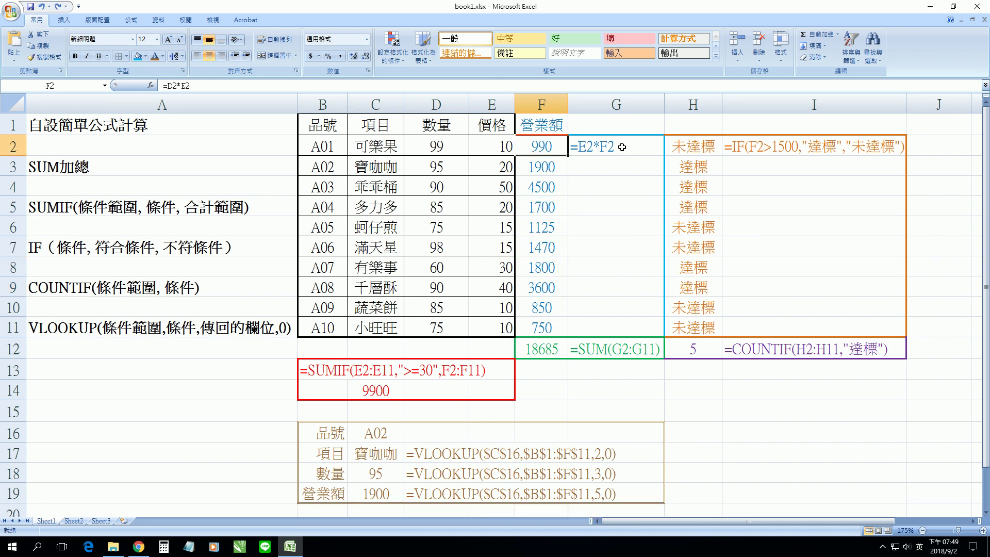
- Select F2:F11 to view their sum, inspect F12's =SUM(F2:F11), then delete it
{"action": "left_click", "coordinate": [622, 181]}
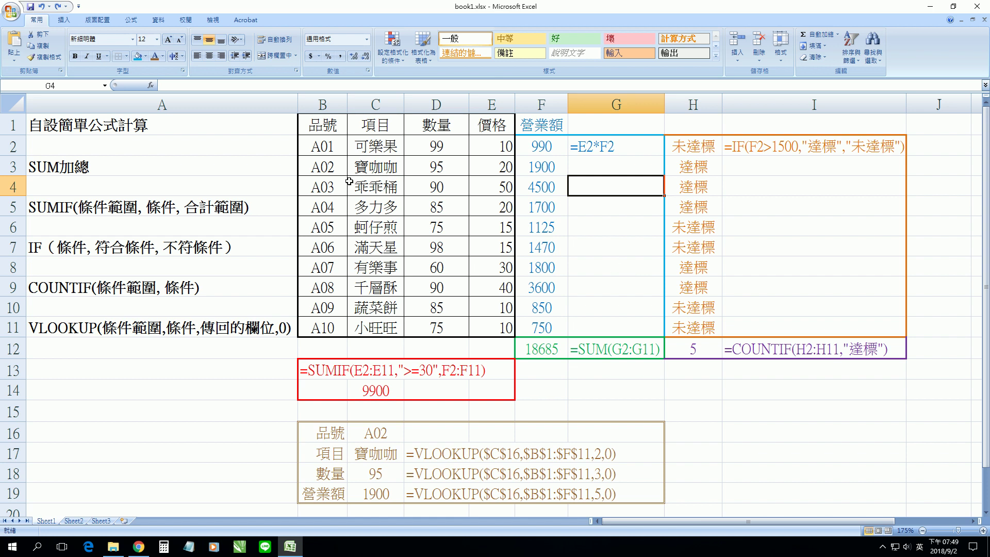
{"action": "left_click_drag", "start_coordinate": [549, 150], "coordinate": [545, 328]}
{"action": "left_click", "coordinate": [540, 352]}
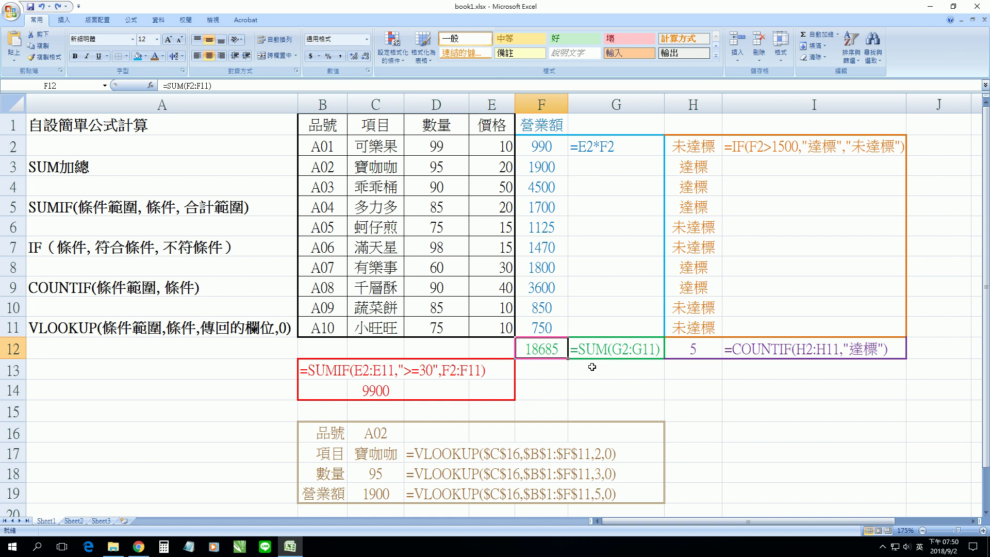
{"action": "left_click", "coordinate": [546, 367]}
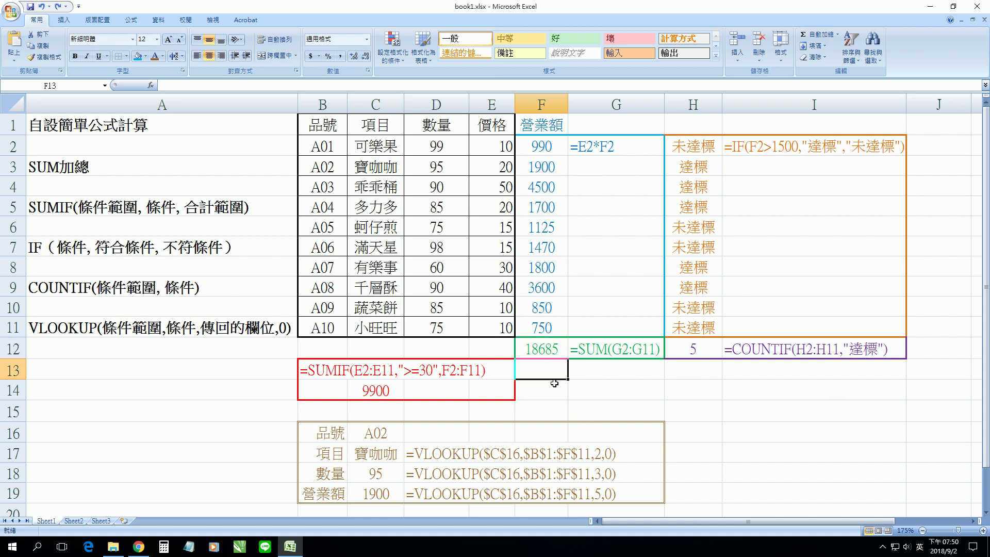
{"action": "left_click", "coordinate": [549, 350]}
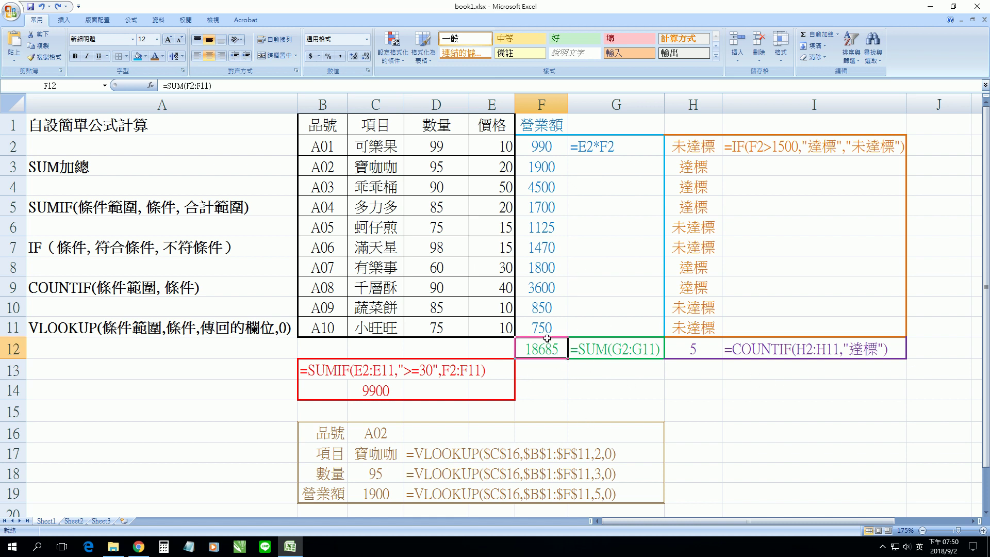
{"action": "key", "text": "Delete"}
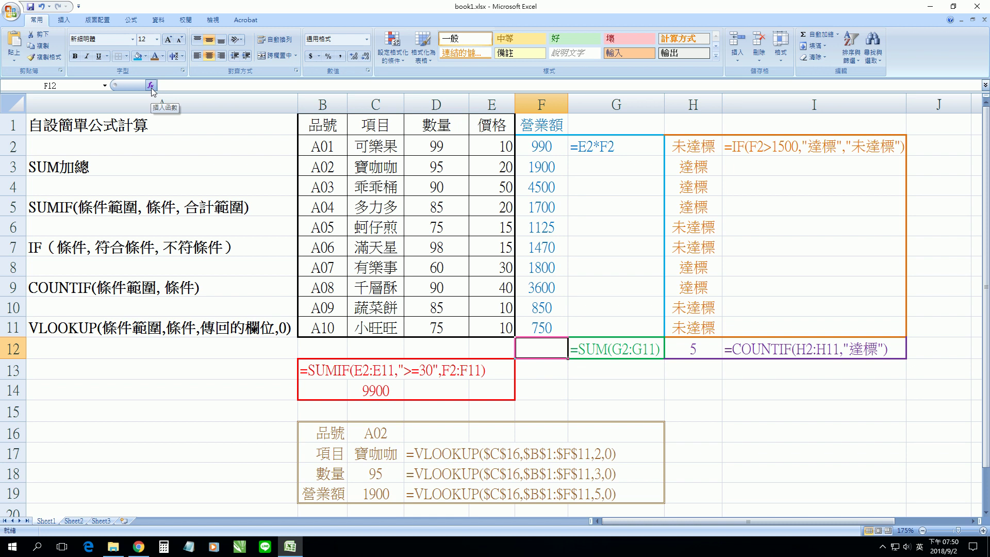
- Insert SUM into F12 through Insert Function with Number1 F2:F11, totalling 18685
{"action": "left_click", "coordinate": [151, 85]}
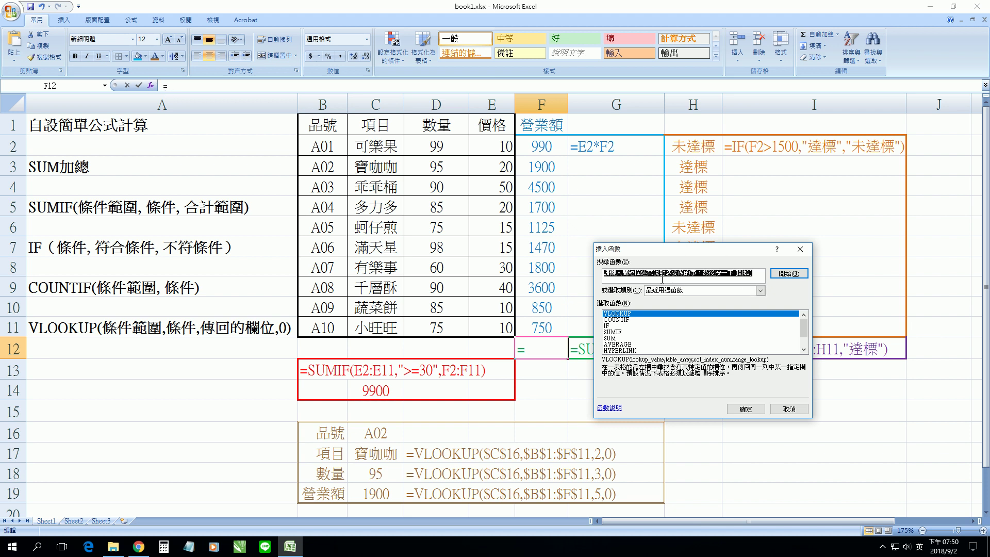
{"action": "type", "text": "SUM"}
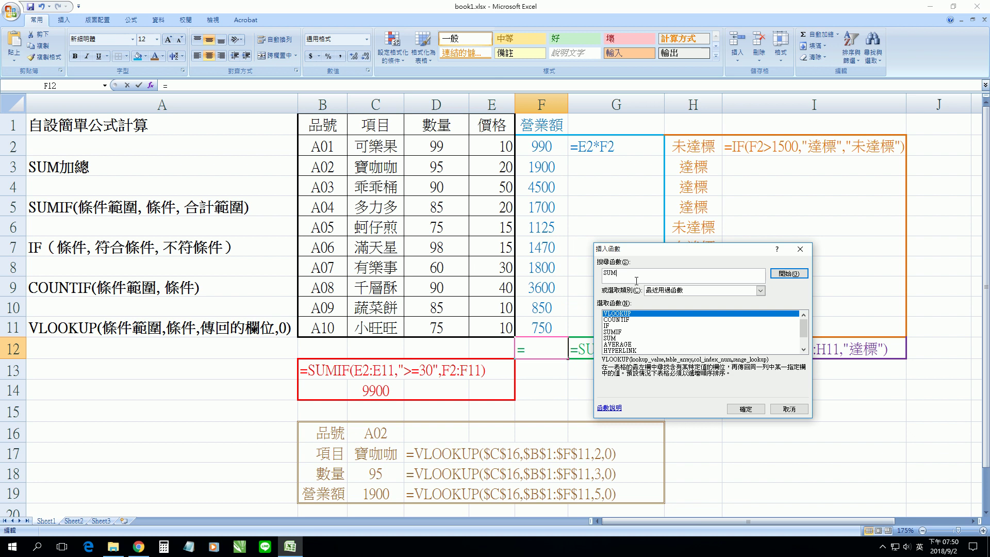
{"action": "key", "text": "Return"}
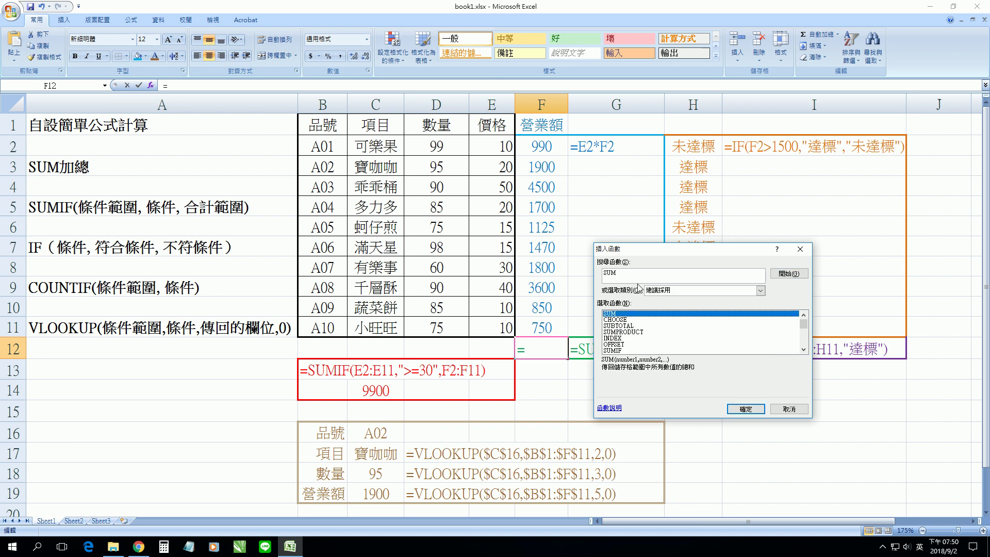
{"action": "double_click", "coordinate": [630, 313]}
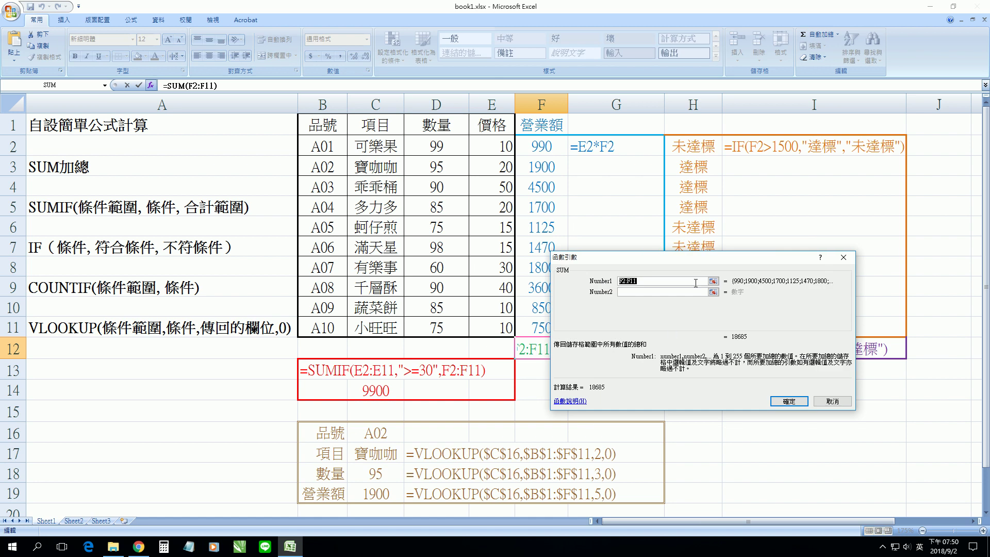
{"action": "left_click_drag", "start_coordinate": [654, 264], "coordinate": [770, 265]}
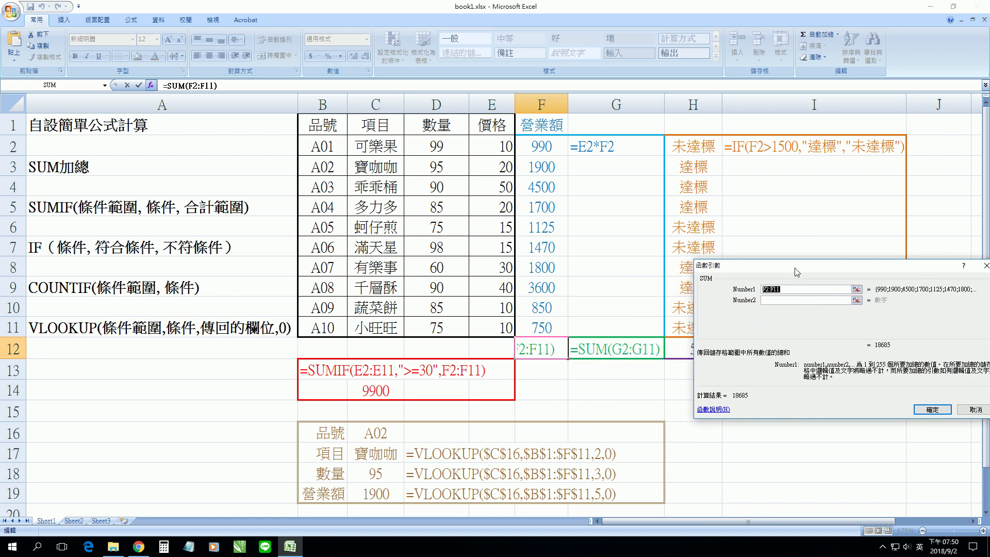
{"action": "left_click", "coordinate": [760, 276]}
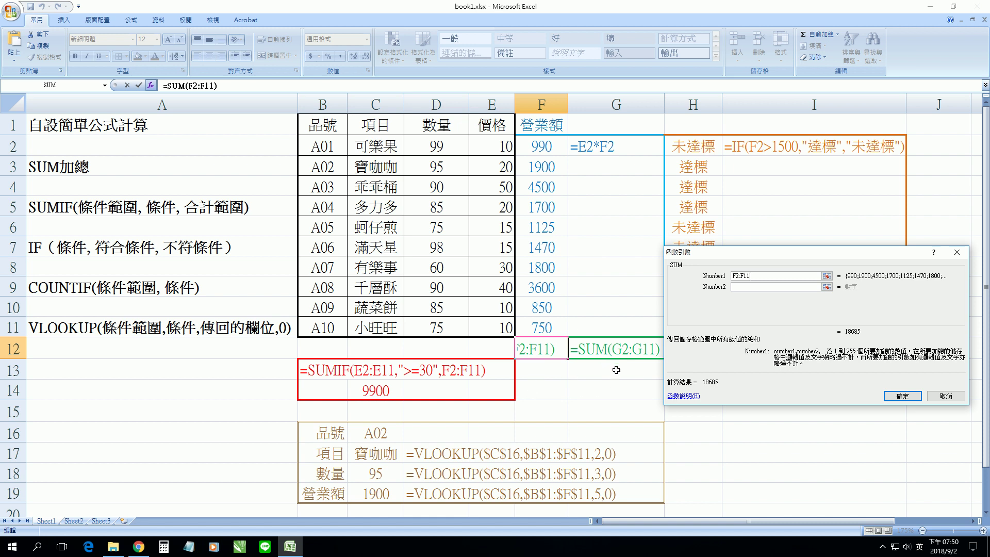
{"action": "left_click", "coordinate": [754, 286]}
{"action": "left_click", "coordinate": [760, 299]}
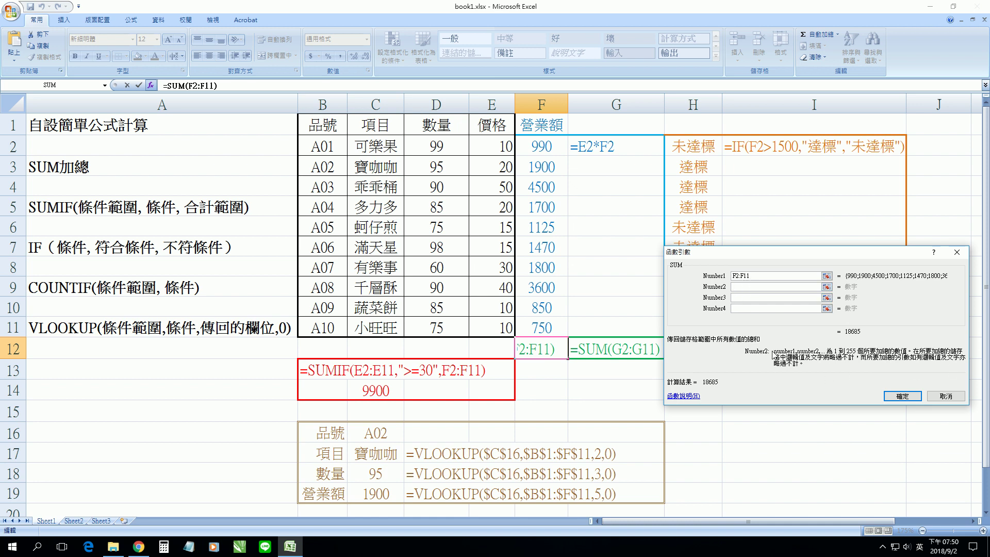
{"action": "left_click", "coordinate": [757, 299]}
{"action": "left_click", "coordinate": [905, 395]}
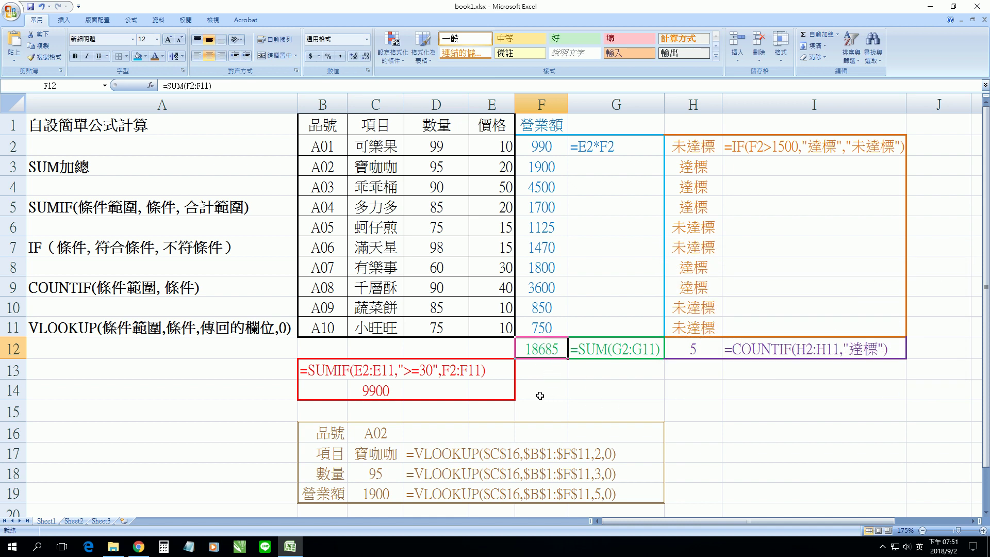
{"action": "left_click", "coordinate": [546, 366]}
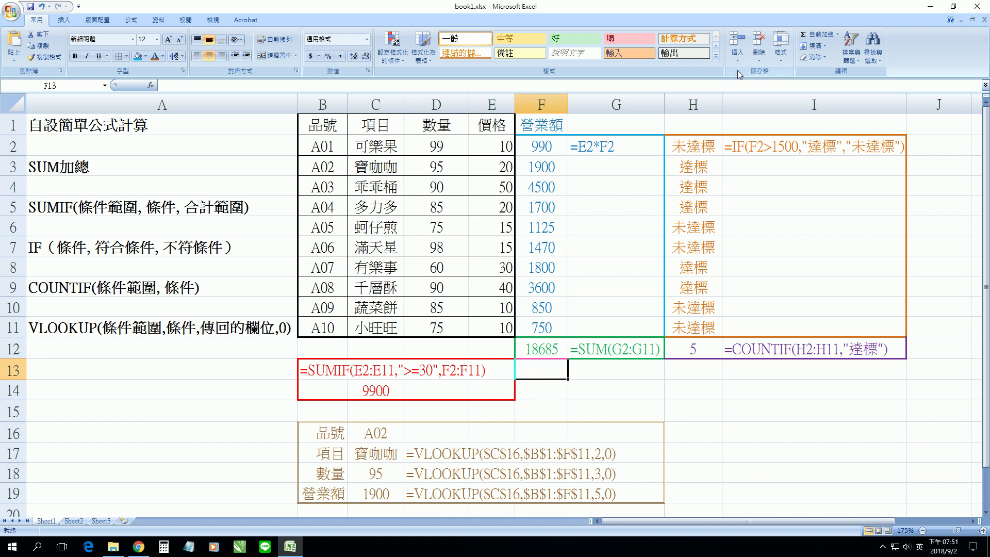
{"action": "left_click", "coordinate": [542, 342]}
{"action": "key", "text": "Delete"}
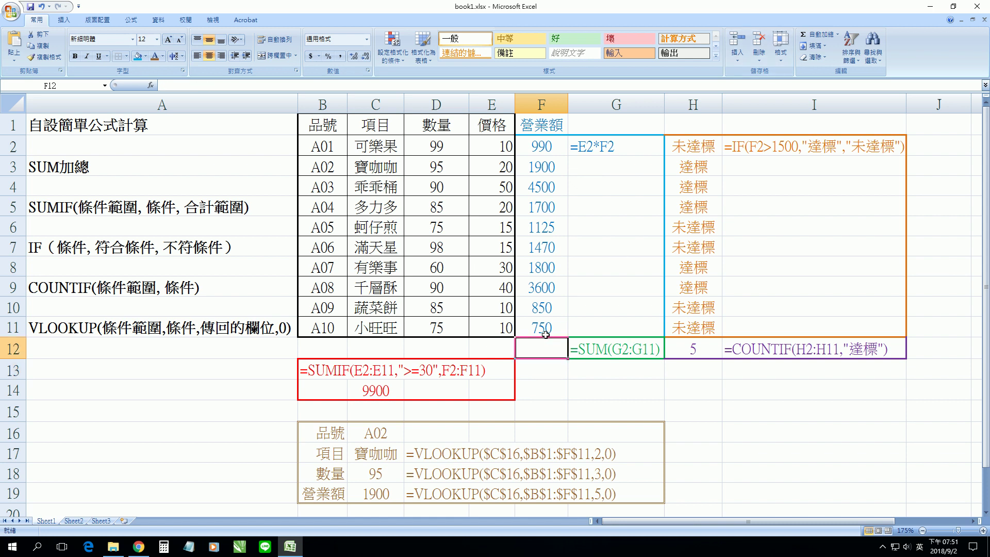
{"action": "left_click", "coordinate": [817, 36]}
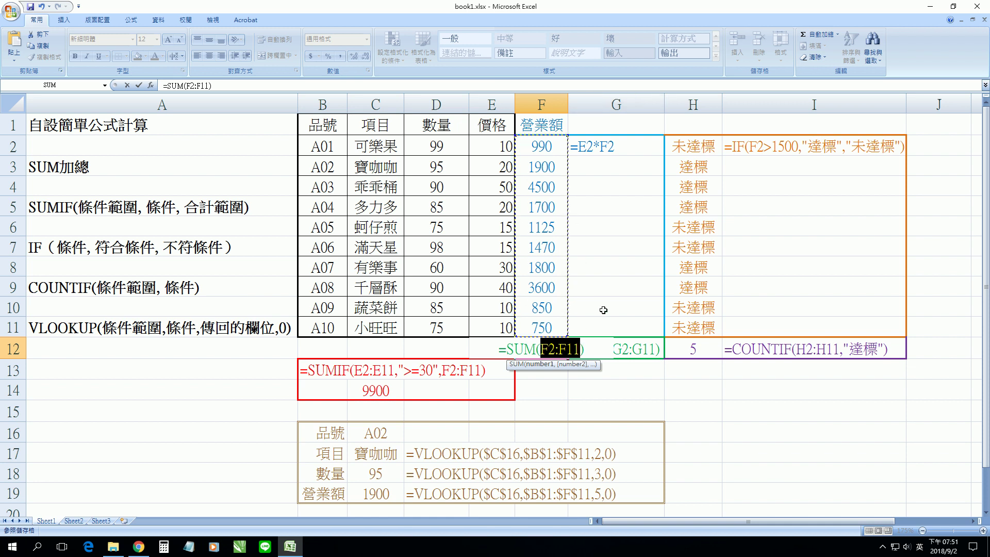
{"action": "key", "text": "Return"}
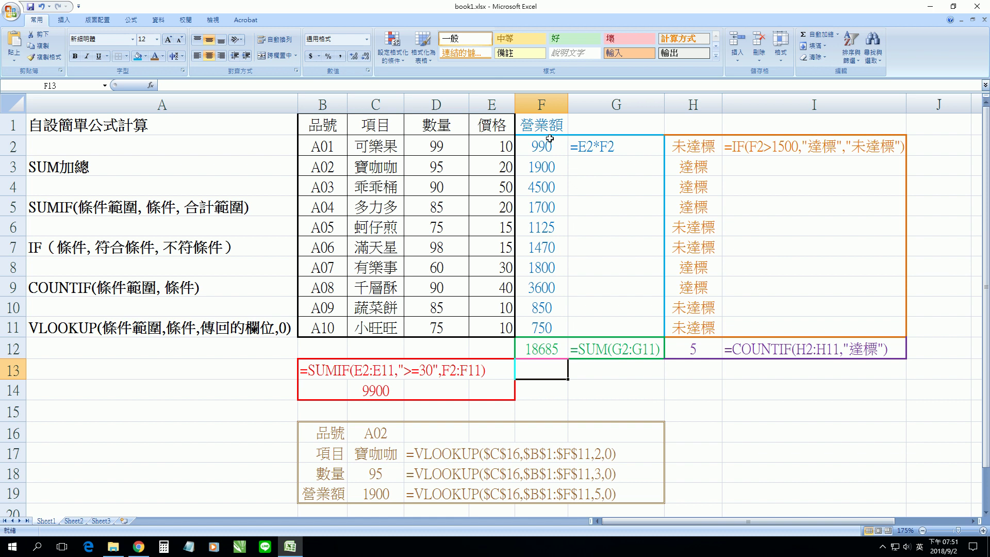
- Highlight F2:F11 and read the status bar Sum of 18685
{"action": "left_click_drag", "start_coordinate": [550, 139], "coordinate": [536, 330]}
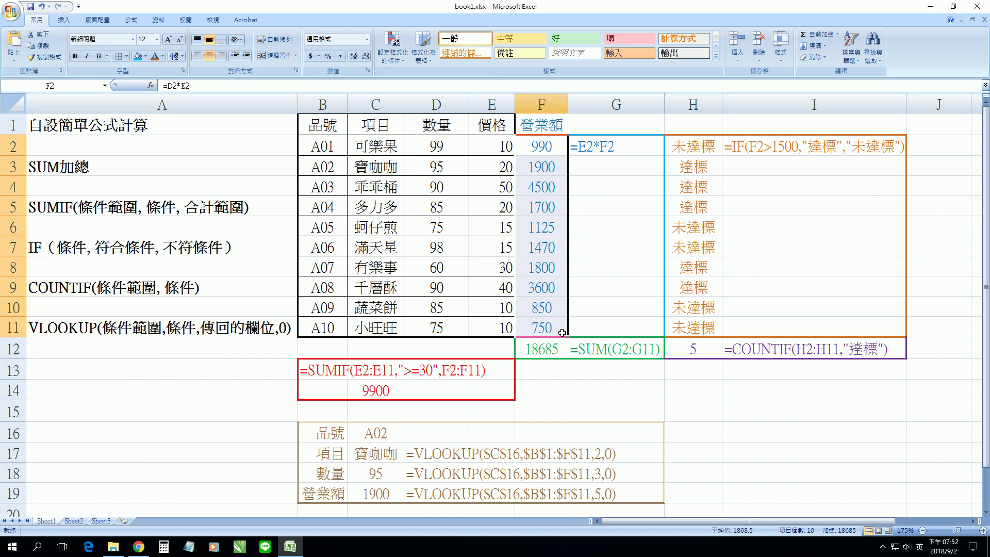
{"action": "left_click", "coordinate": [320, 372]}
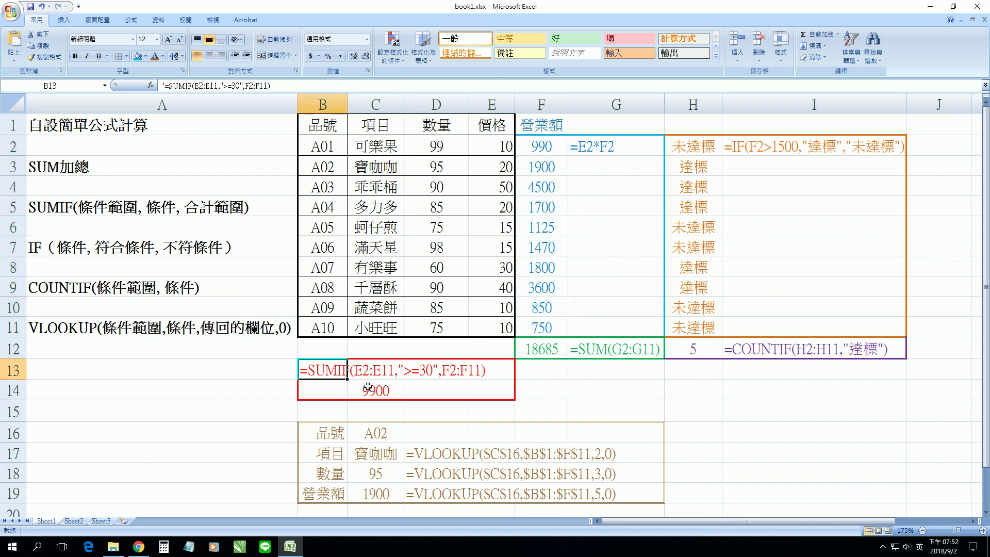
{"action": "left_click", "coordinate": [382, 388]}
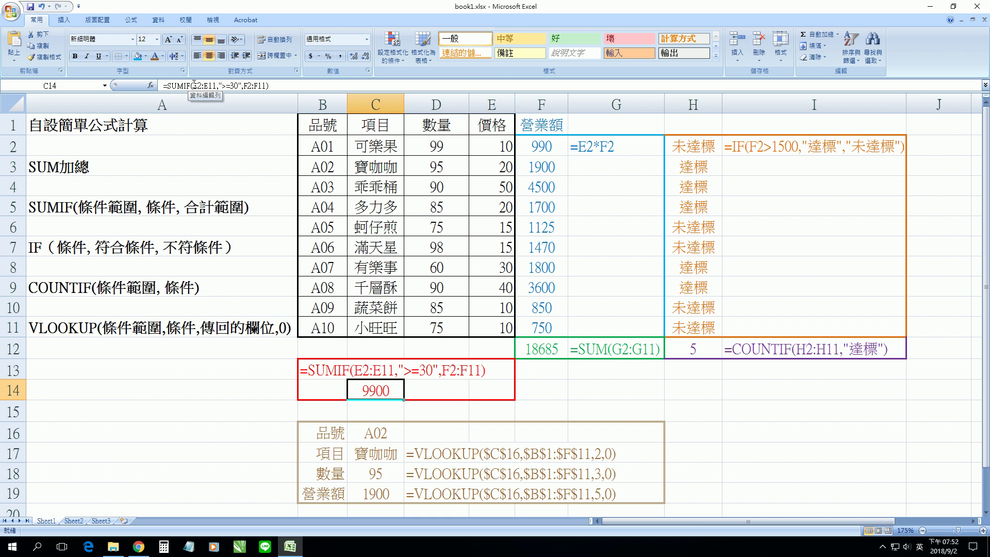
{"action": "left_click_drag", "start_coordinate": [193, 86], "coordinate": [218, 86]}
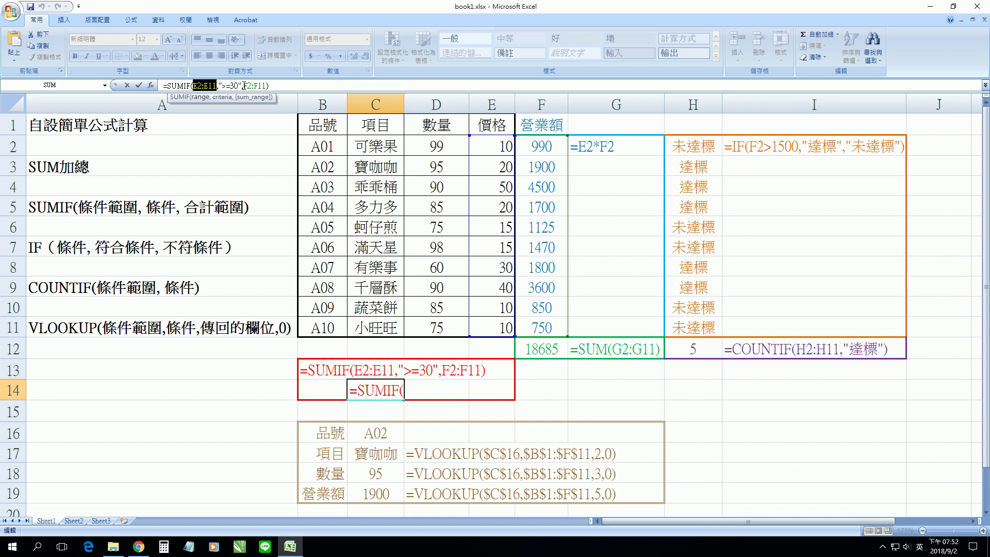
{"action": "left_click_drag", "start_coordinate": [243, 85], "coordinate": [267, 85]}
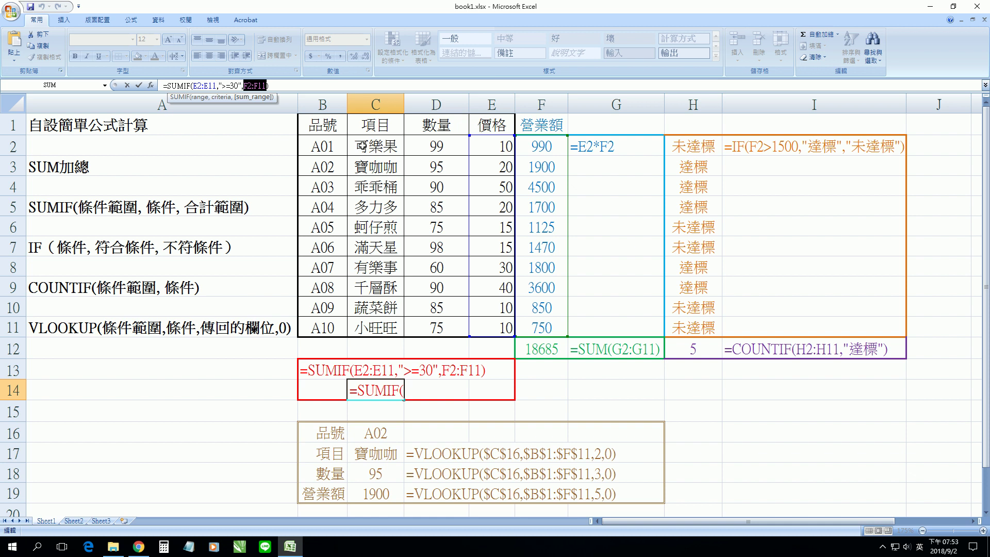
{"action": "key", "text": "ctrl+Return"}
{"action": "mouse_move", "coordinate": [312, 146]}
{"action": "left_mouse_down"}
{"action": "mouse_move", "coordinate": [378, 327]}
{"action": "mouse_move", "coordinate": [495, 323]}
{"action": "left_mouse_up"}
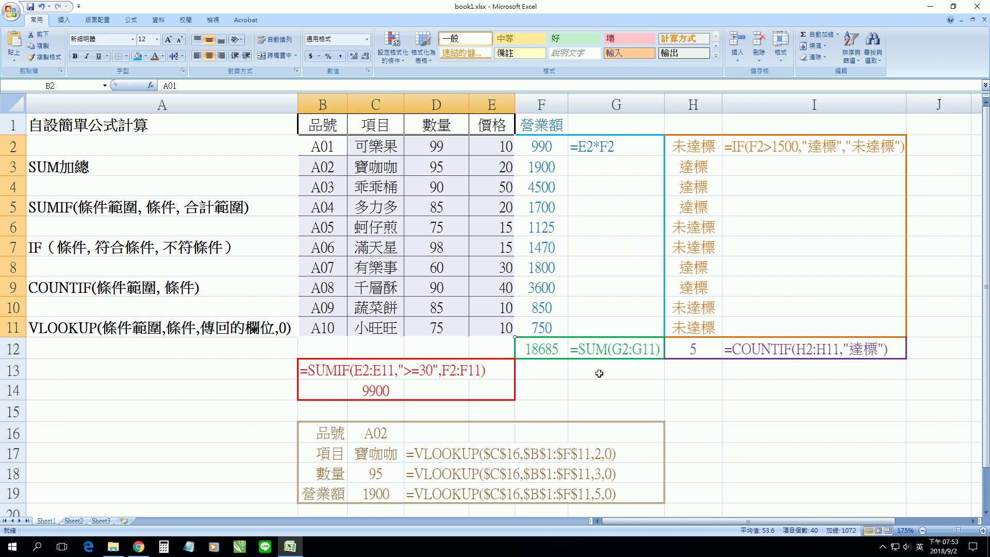
- Select the SUMIF formula text in B13 and its 9900 result in C14
{"action": "left_click", "coordinate": [572, 214]}
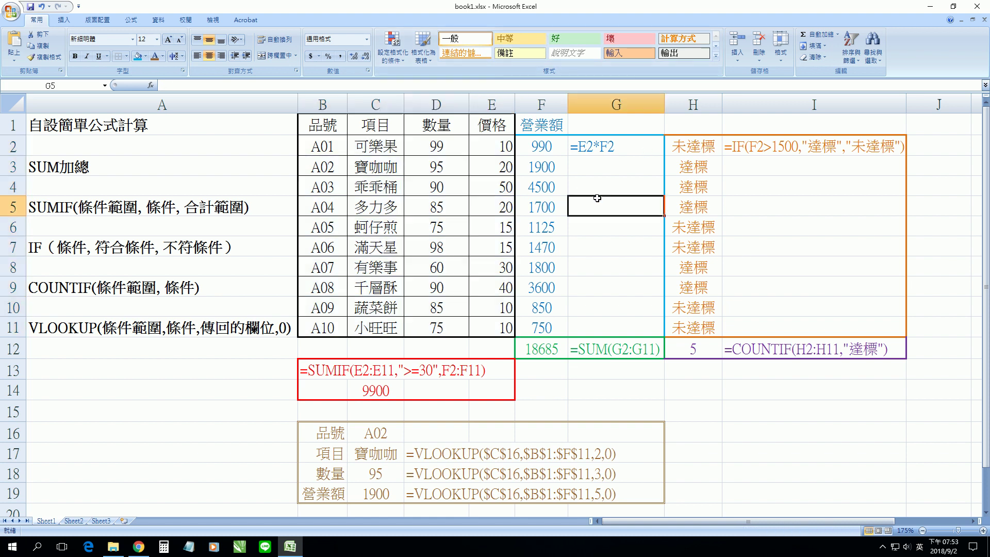
{"action": "left_click", "coordinate": [326, 375]}
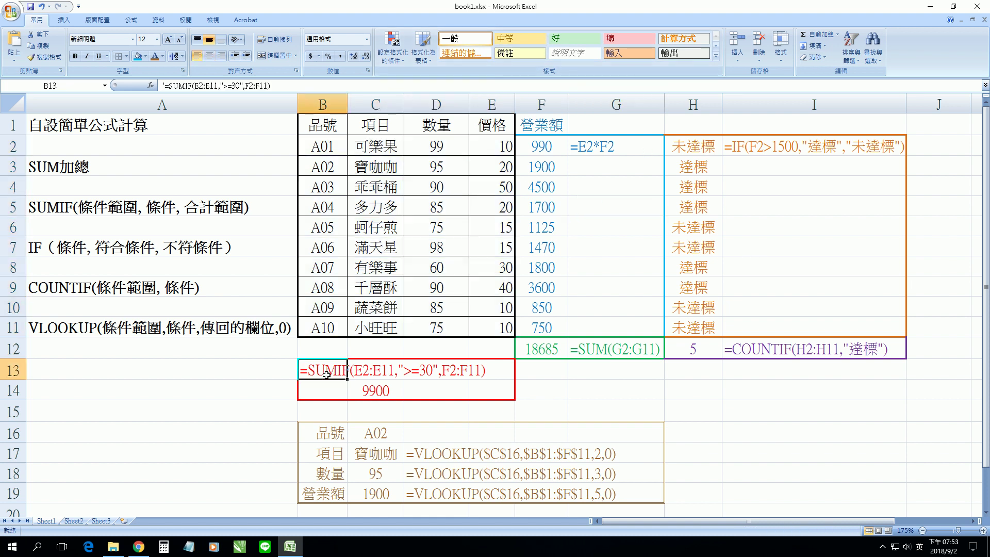
{"action": "left_click", "coordinate": [375, 392]}
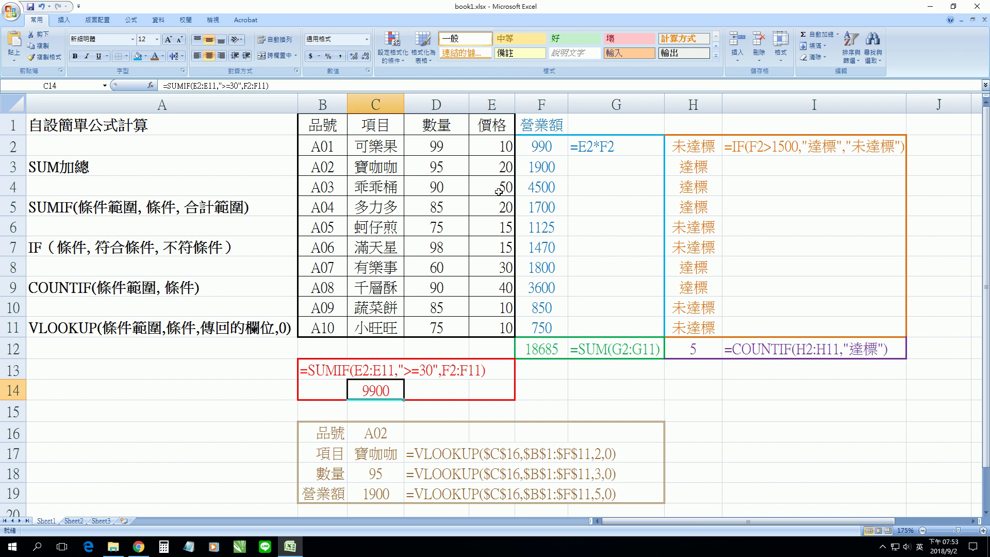
- Fill the qualifying prices 50, 30 and 40 (E4, E8, E9) blue
{"action": "left_click", "coordinate": [498, 189]}
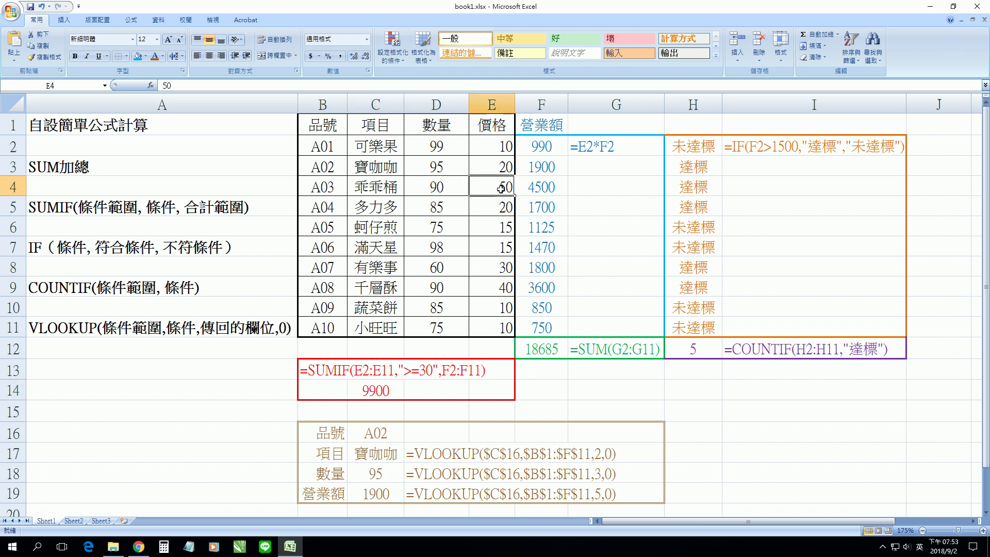
{"action": "left_click", "coordinate": [137, 57]}
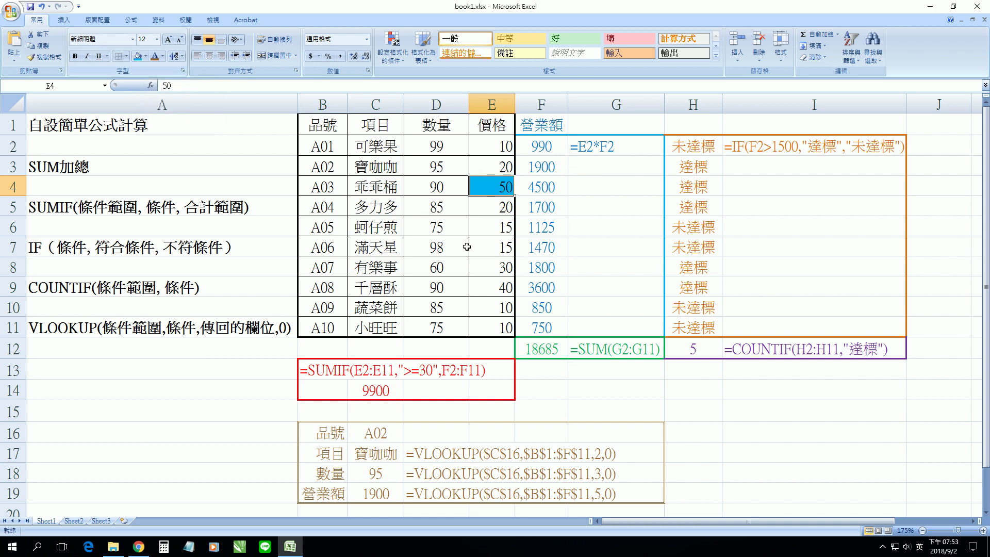
{"action": "left_click", "coordinate": [505, 267]}
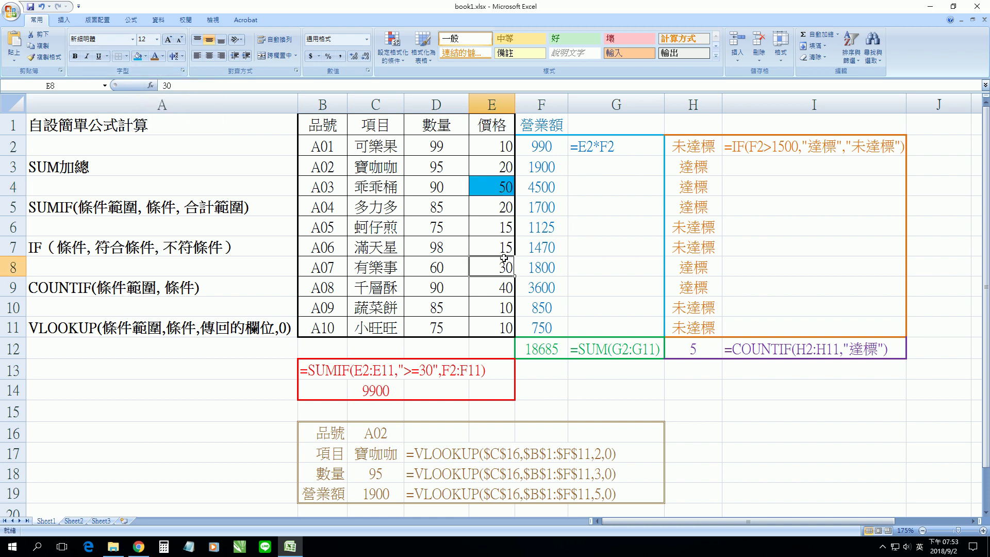
{"action": "key", "text": "F4"}
{"action": "left_click", "coordinate": [508, 287]}
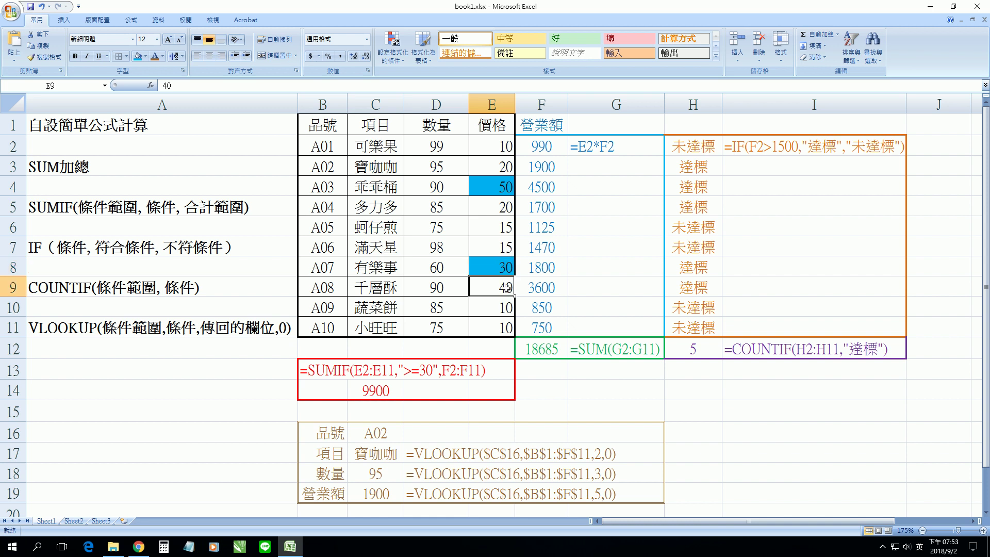
{"action": "key", "text": "F4"}
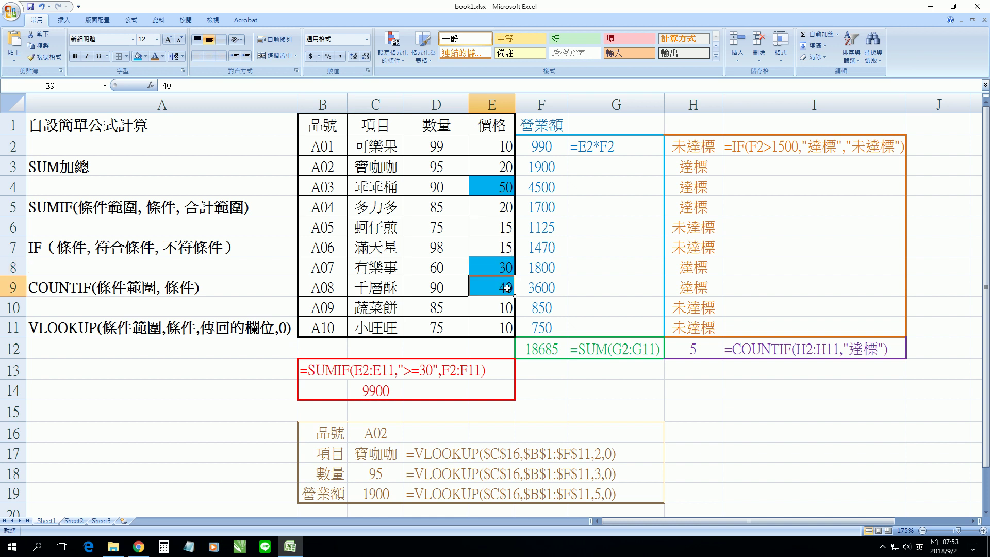
- Select sales 4500, 3600 and 1800 to confirm 9900, then undo the blue marks
{"action": "left_click", "coordinate": [549, 184]}
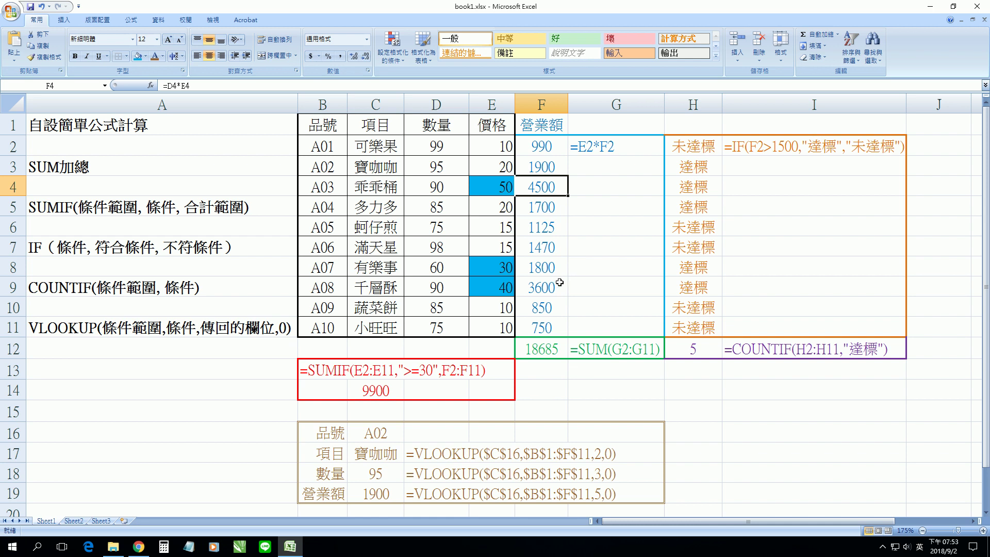
{"action": "left_click", "coordinate": [559, 282], "text": "ctrl"}
{"action": "left_click", "coordinate": [560, 268], "text": "ctrl"}
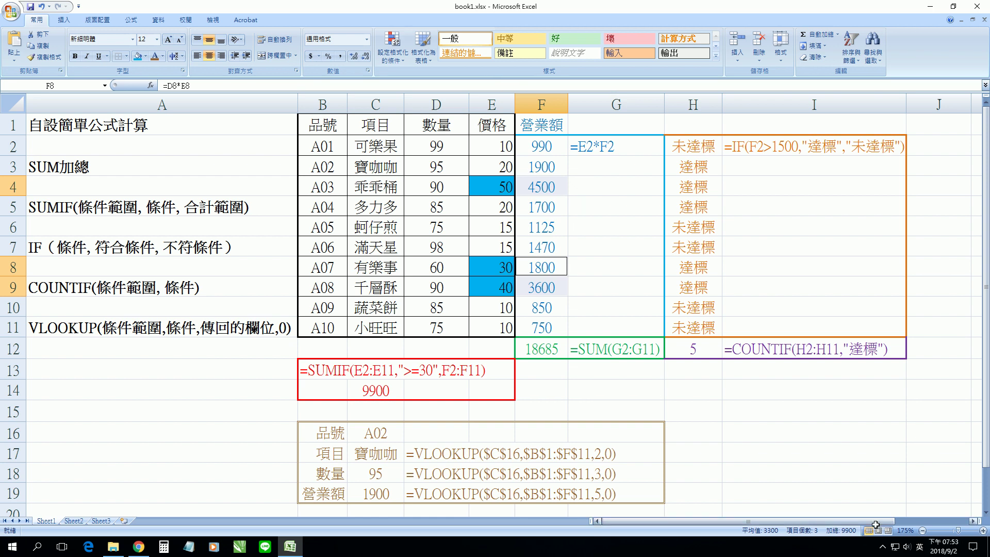
{"action": "left_click", "coordinate": [362, 395]}
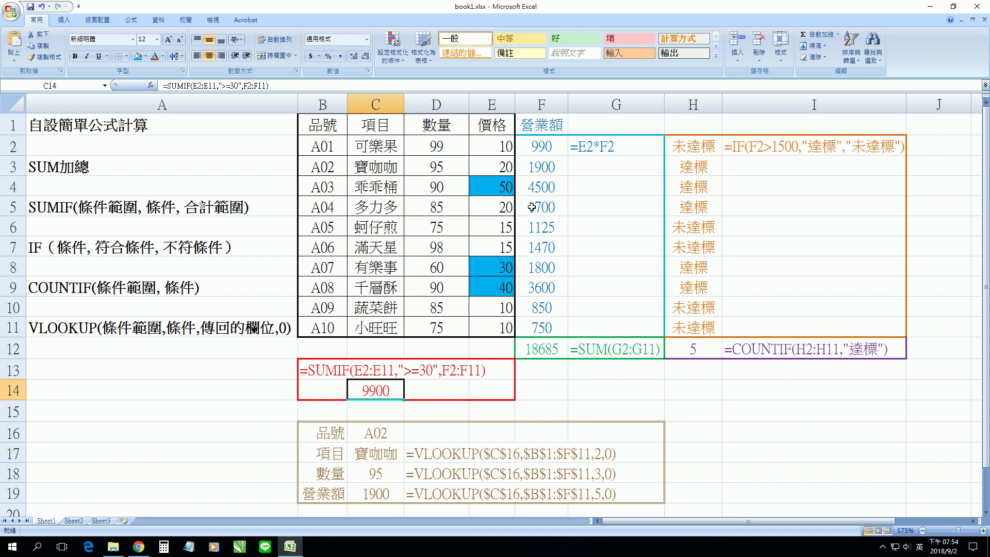
{"action": "key", "text": "Right"}
{"action": "key", "text": "Right"}
{"action": "key", "text": "Up"}
{"action": "key", "text": "Up"}
{"action": "key", "text": "Up"}
{"action": "key", "text": "Up"}
{"action": "key", "text": "Up"}
{"action": "key", "text": "Up"}
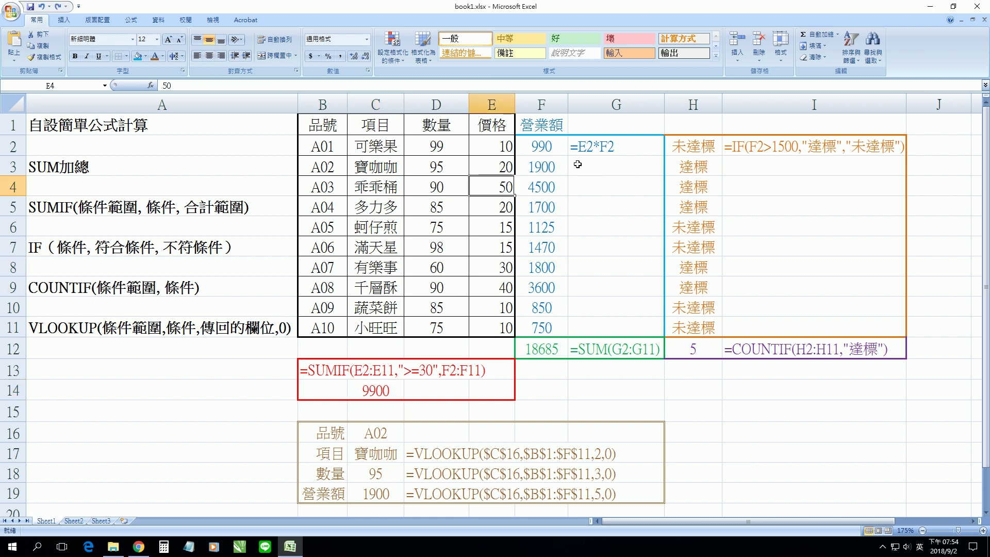
{"action": "left_click", "coordinate": [366, 387]}
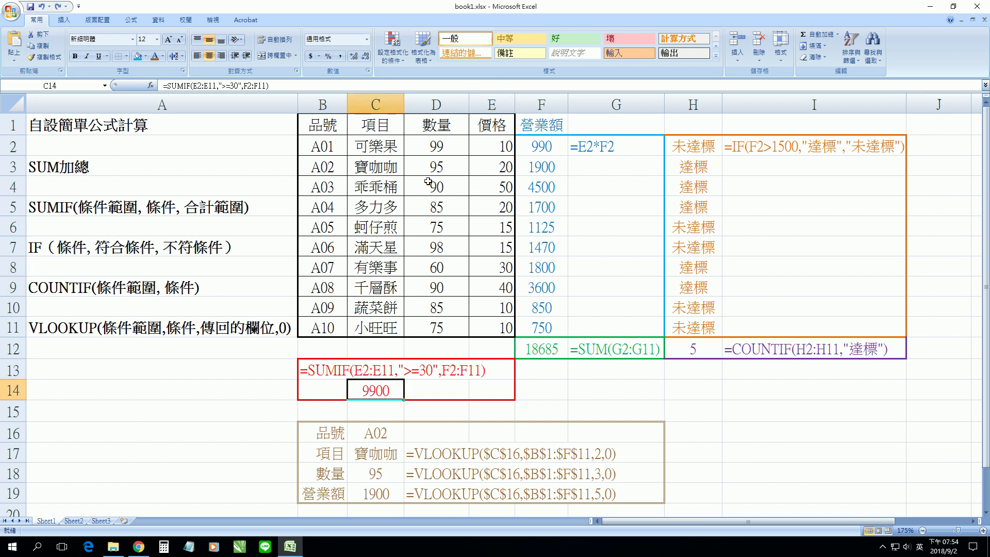
{"action": "left_click", "coordinate": [151, 86]}
{"action": "mouse_move", "coordinate": [837, 267]}
{"action": "left_mouse_down"}
{"action": "mouse_move", "coordinate": [654, 344]}
{"action": "mouse_move", "coordinate": [664, 348]}
{"action": "left_mouse_up"}
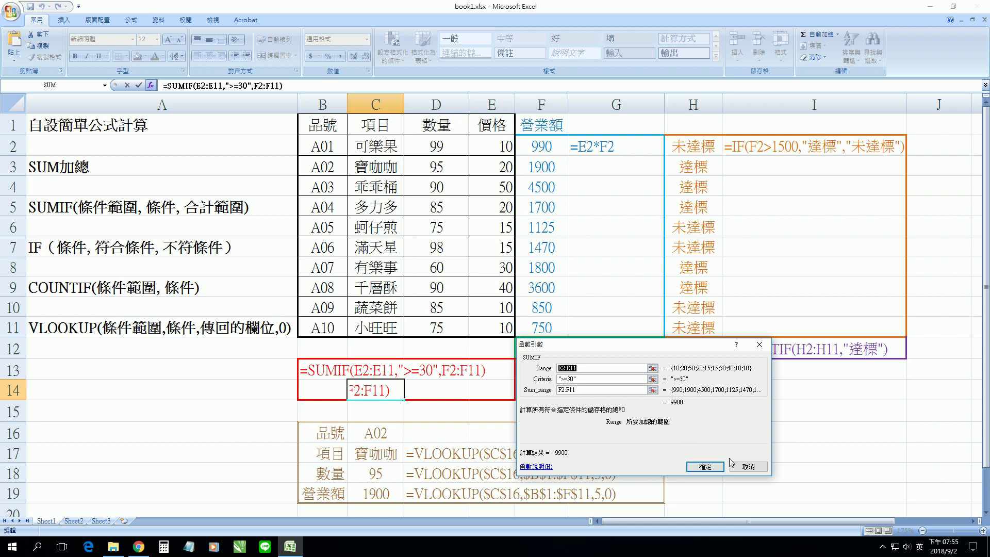
{"action": "left_click", "coordinate": [748, 466]}
{"action": "left_click", "coordinate": [619, 386]}
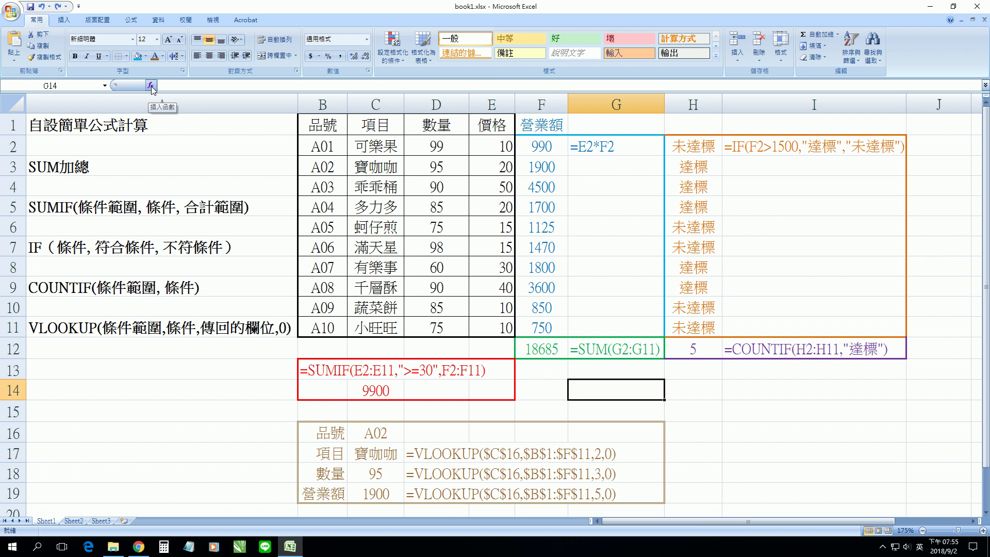
{"action": "left_click", "coordinate": [373, 391]}
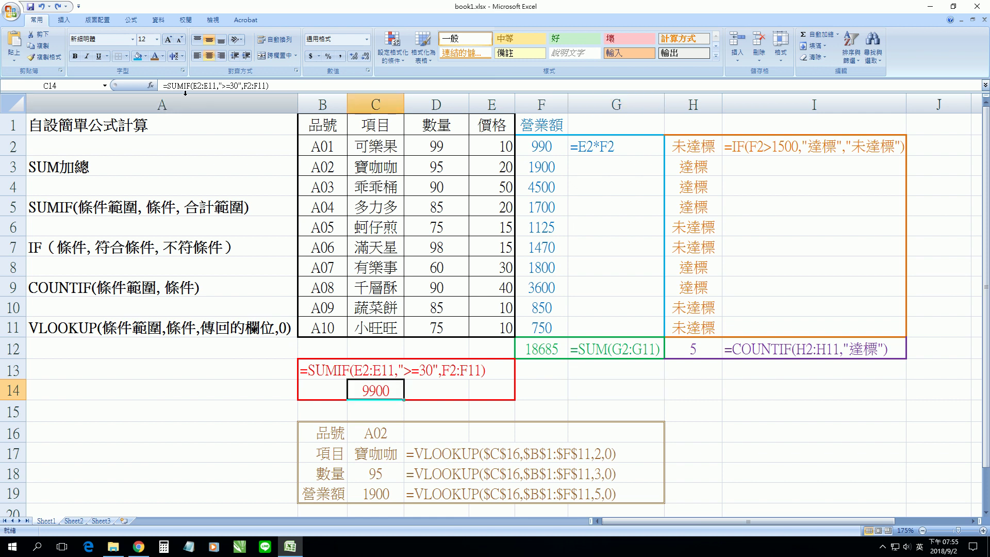
{"action": "left_click", "coordinate": [151, 85]}
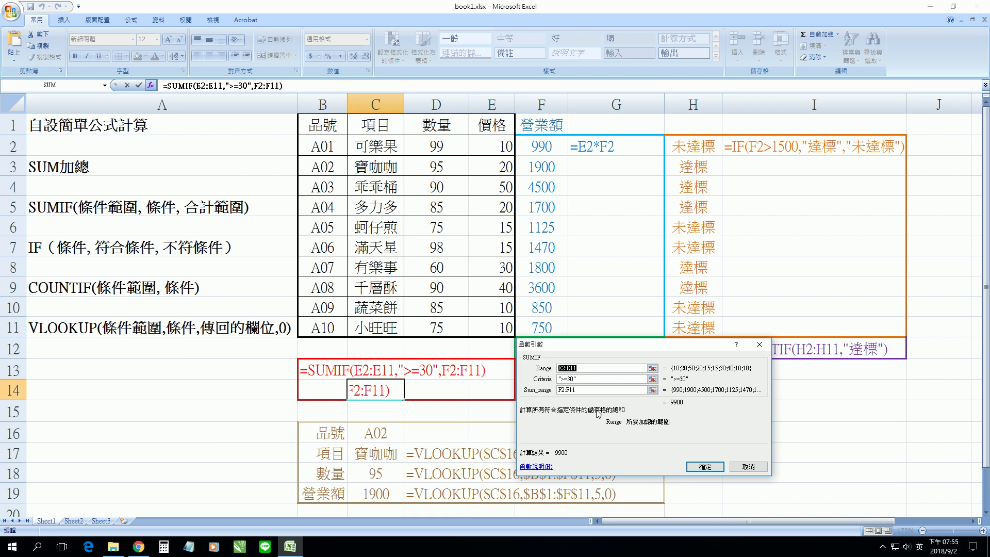
{"action": "left_click_drag", "start_coordinate": [652, 360], "coordinate": [686, 282]}
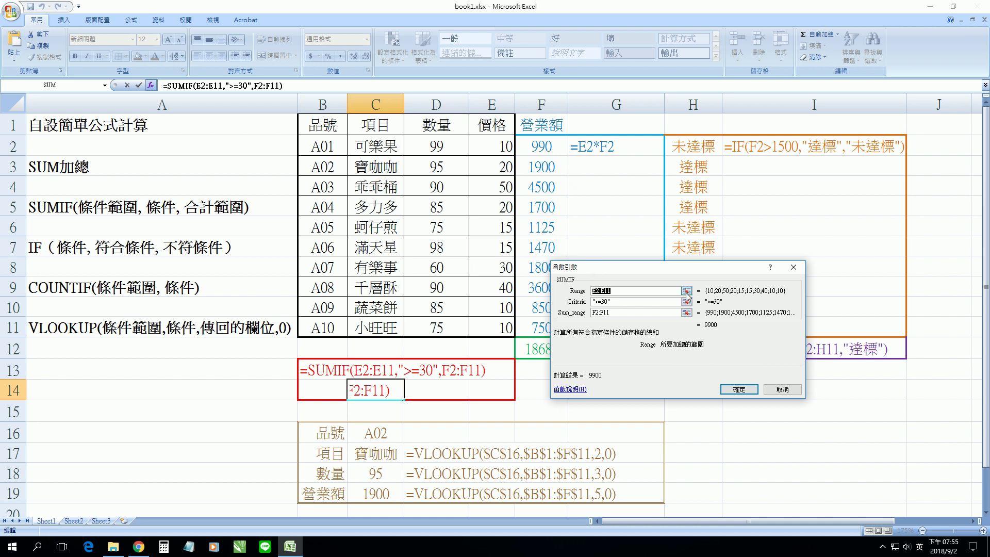
{"action": "left_click", "coordinate": [686, 292]}
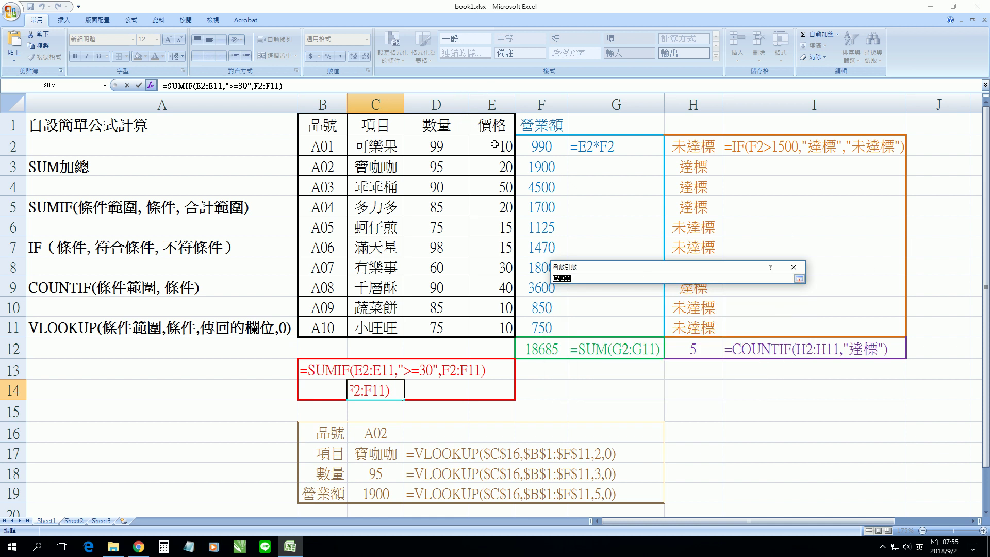
{"action": "left_click_drag", "start_coordinate": [486, 144], "coordinate": [500, 323]}
{"action": "left_click", "coordinate": [798, 279]}
{"action": "left_click", "coordinate": [638, 303]}
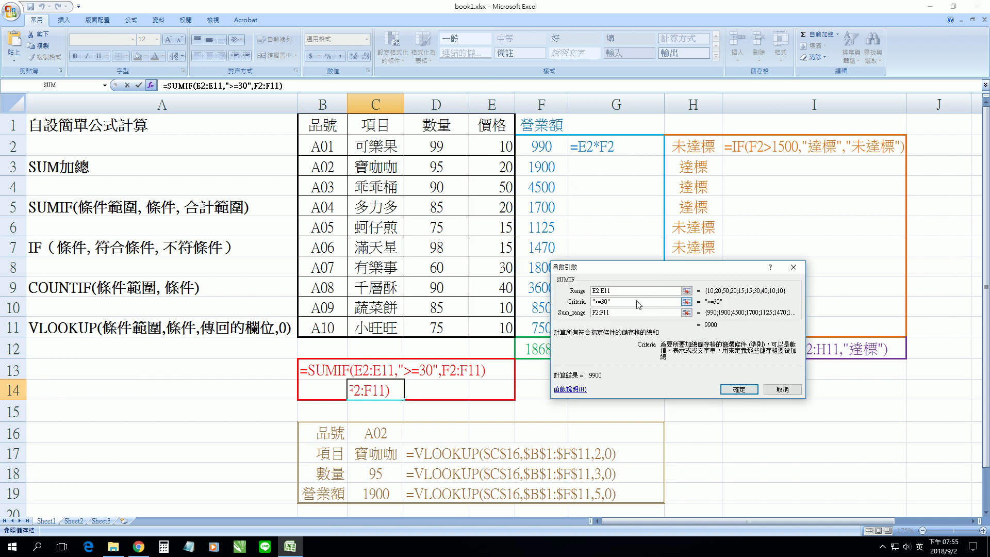
{"action": "left_click", "coordinate": [637, 312]}
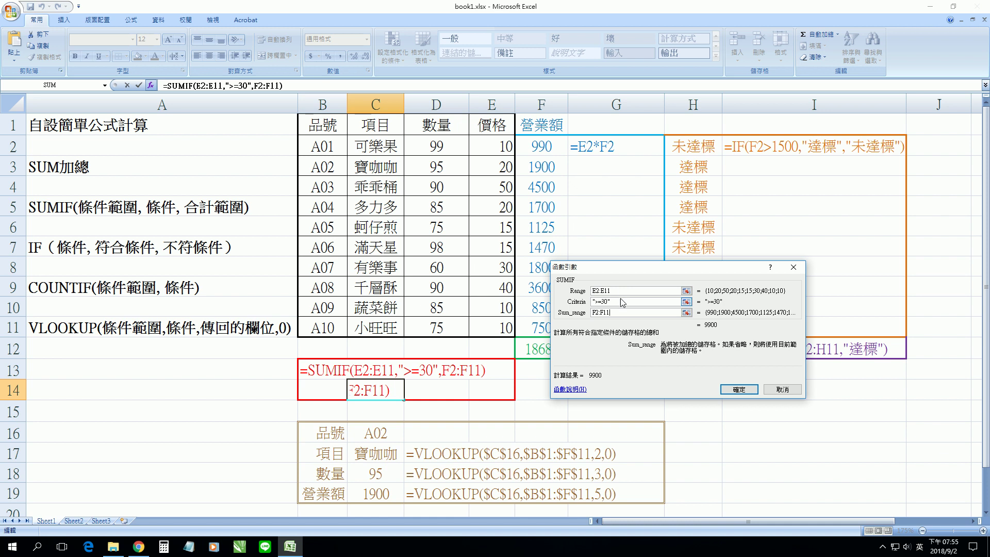
{"action": "key", "text": "shift+Tab"}
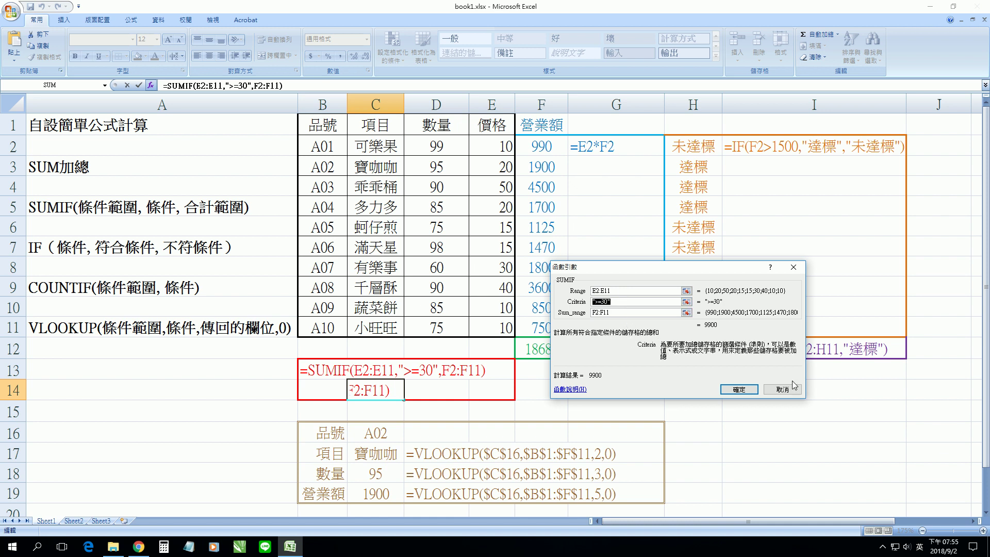
{"action": "left_click", "coordinate": [782, 389]}
{"action": "left_click", "coordinate": [575, 406]}
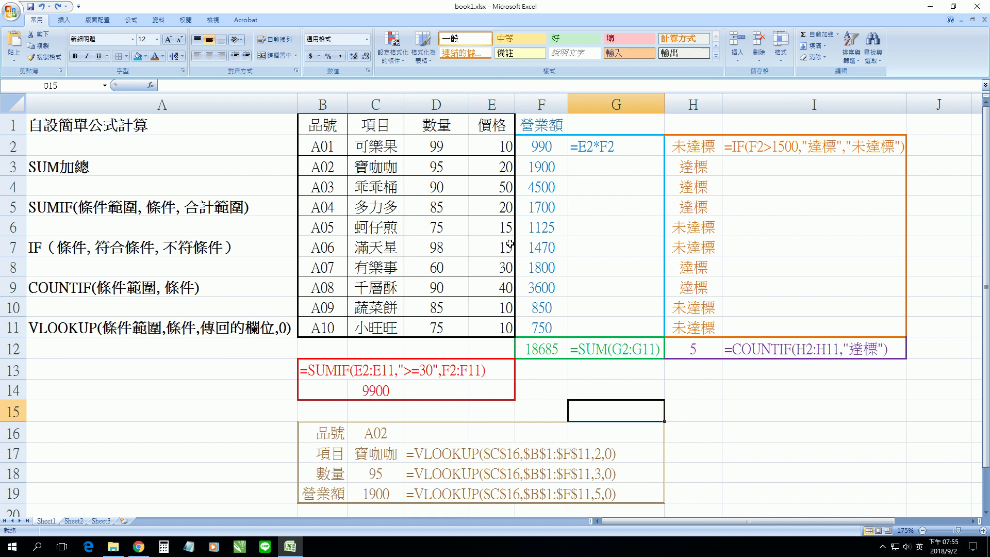
- Walk through the IF syntax note in A7, the I2 annotation, and H2's test of F2
{"action": "left_click", "coordinate": [40, 251]}
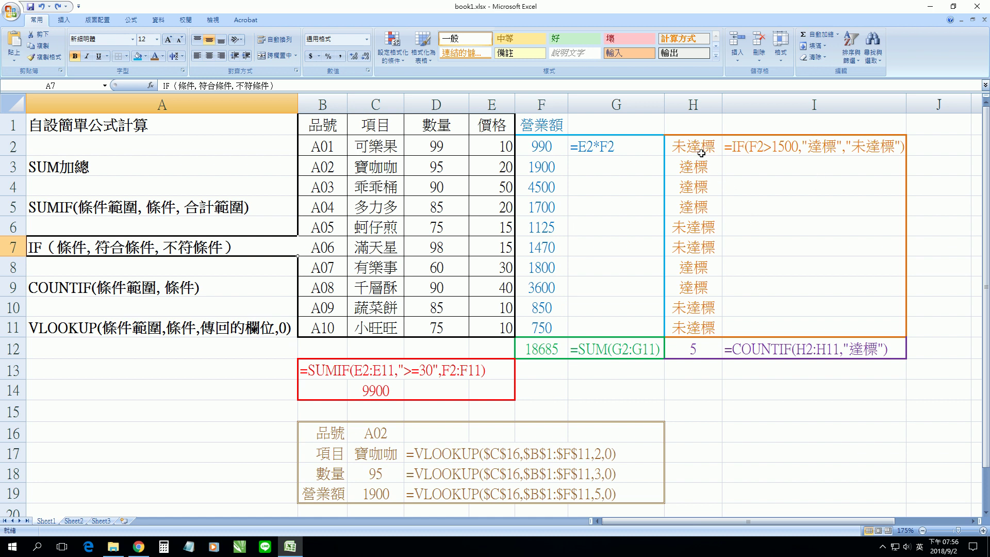
{"action": "left_click", "coordinate": [759, 142]}
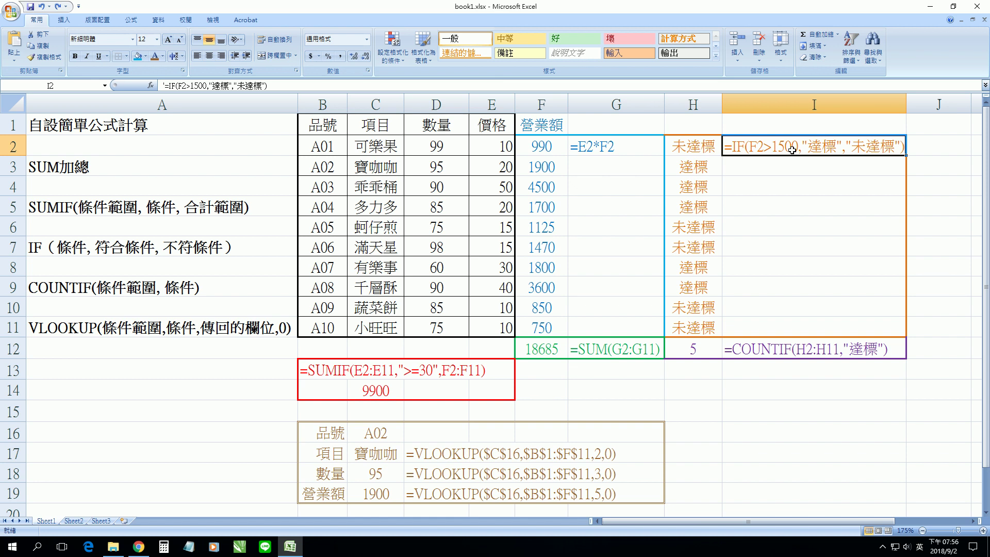
{"action": "left_click", "coordinate": [706, 149]}
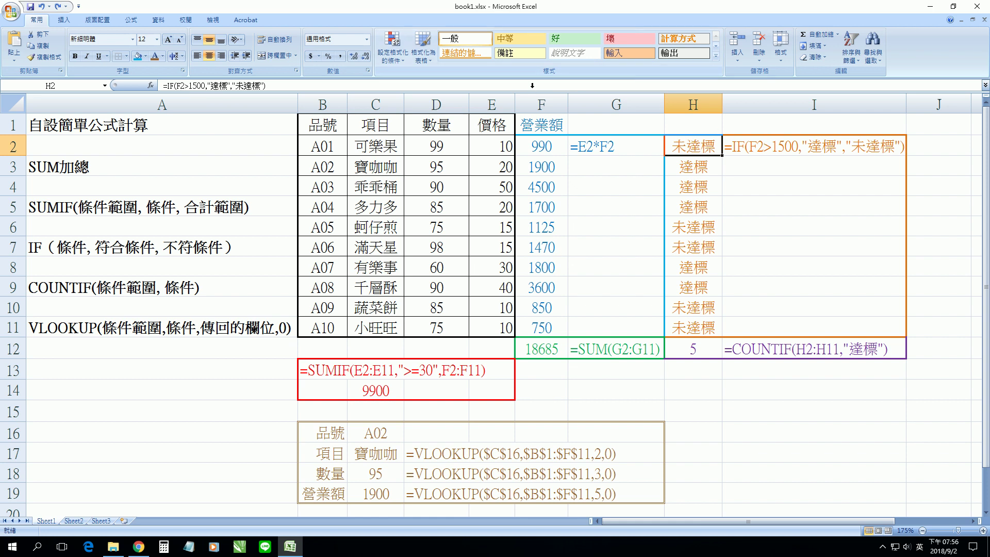
{"action": "left_click", "coordinate": [538, 146]}
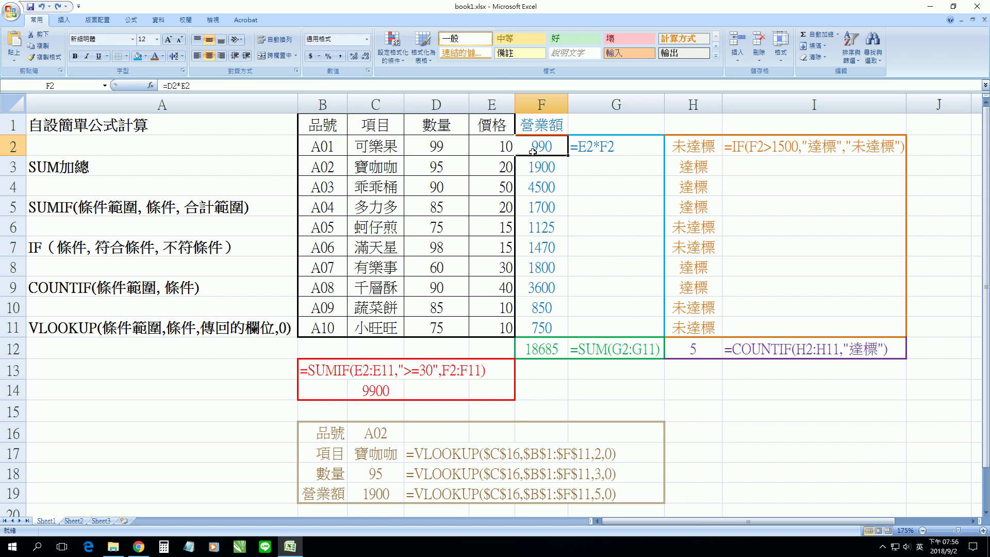
{"action": "left_click", "coordinate": [704, 151]}
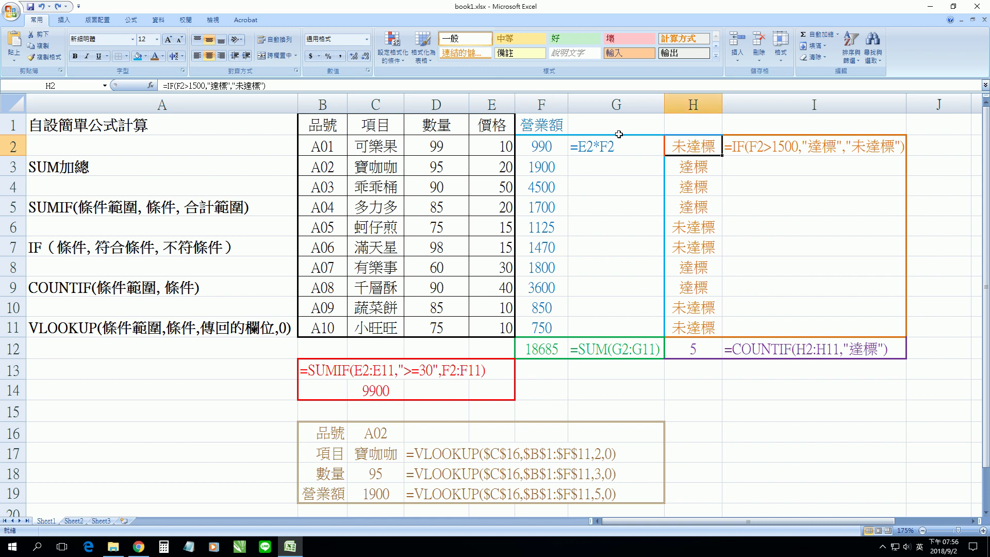
{"action": "left_click", "coordinate": [549, 151]}
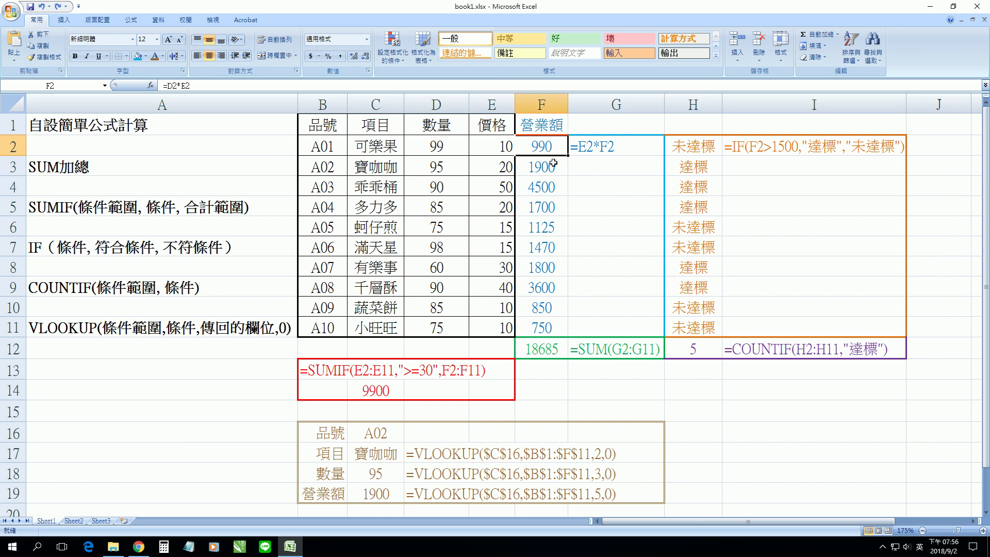
{"action": "left_click", "coordinate": [703, 149]}
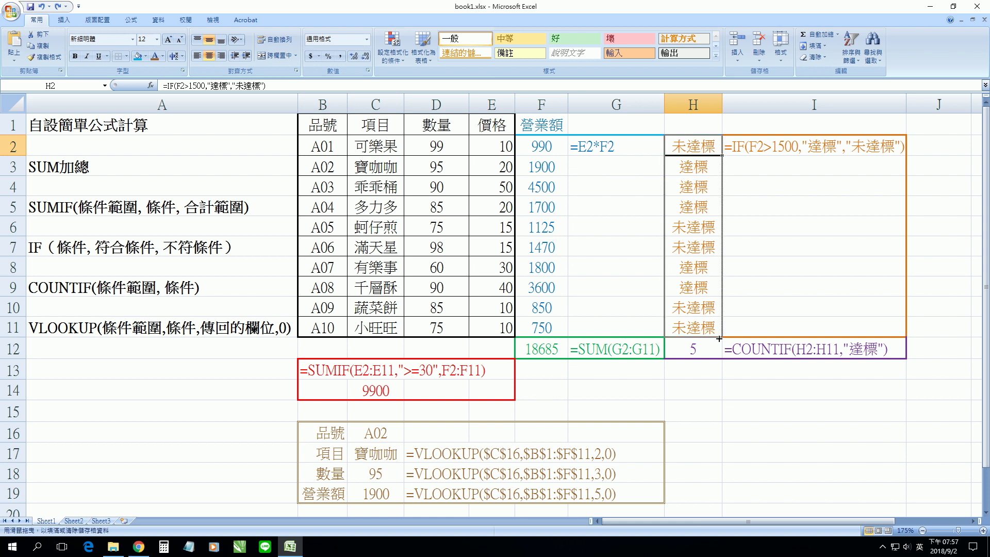
{"action": "left_click_drag", "start_coordinate": [722, 156], "coordinate": [719, 332]}
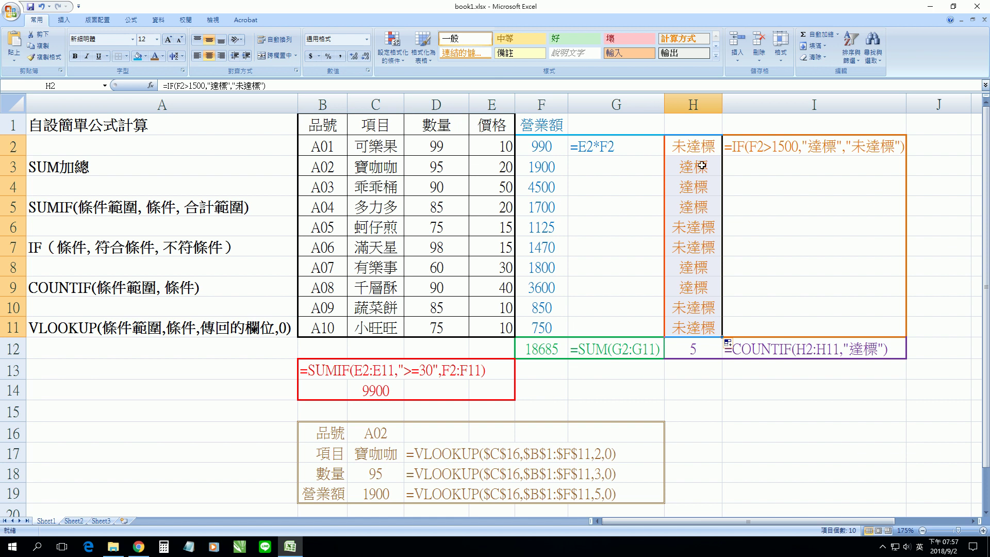
{"action": "left_click", "coordinate": [702, 166]}
{"action": "left_click", "coordinate": [703, 185]}
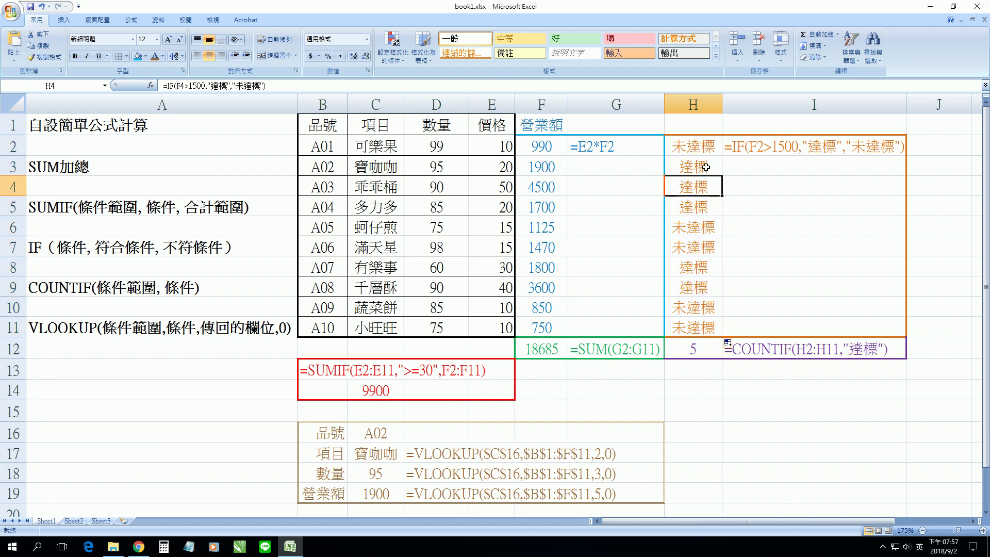
{"action": "left_click", "coordinate": [550, 169]}
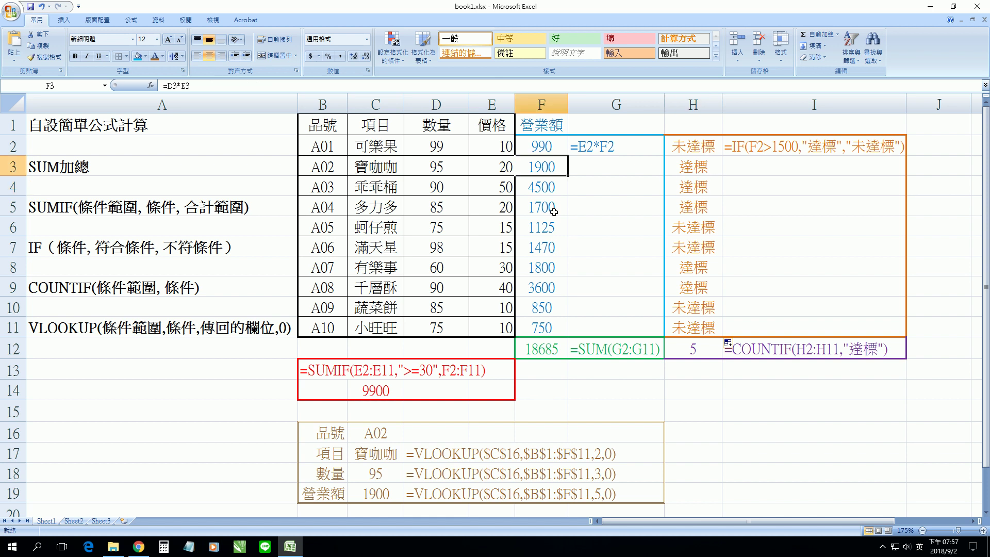
{"action": "left_click", "coordinate": [697, 164]}
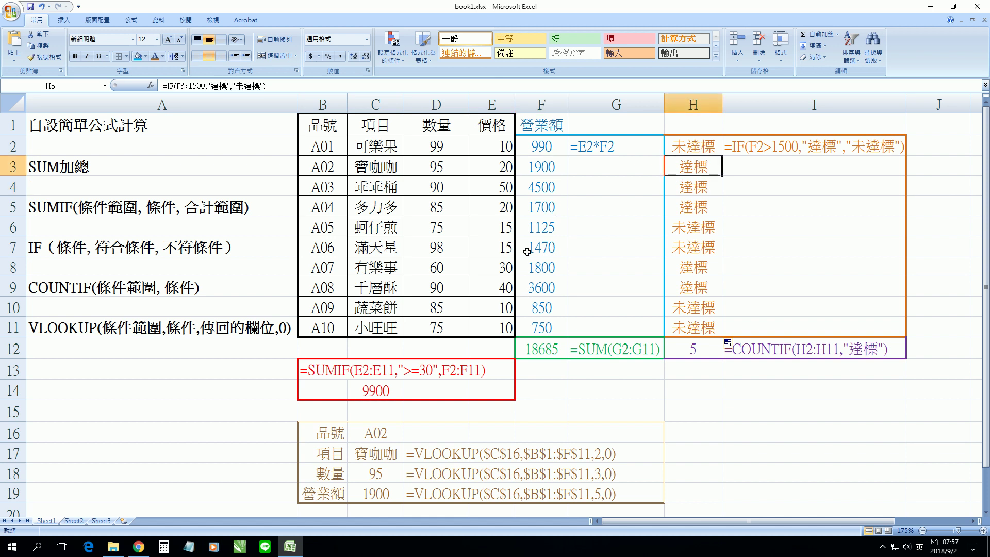
{"action": "left_click", "coordinate": [547, 230]}
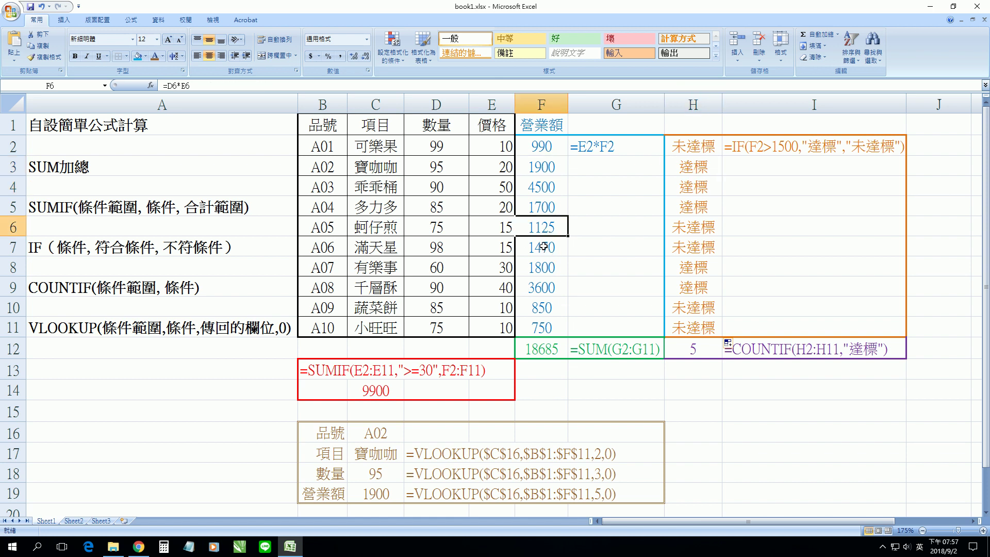
{"action": "left_click", "coordinate": [701, 232]}
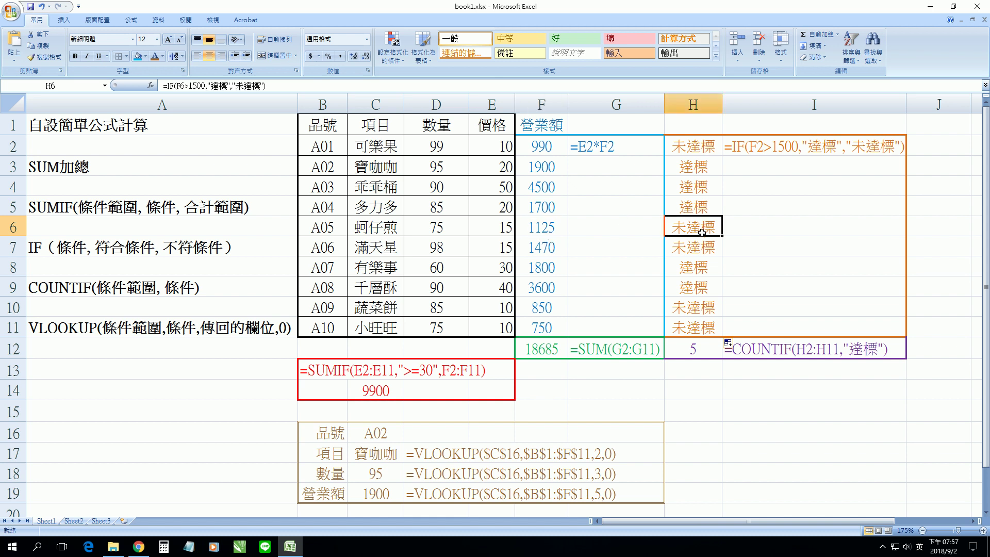
{"action": "left_click", "coordinate": [686, 299]}
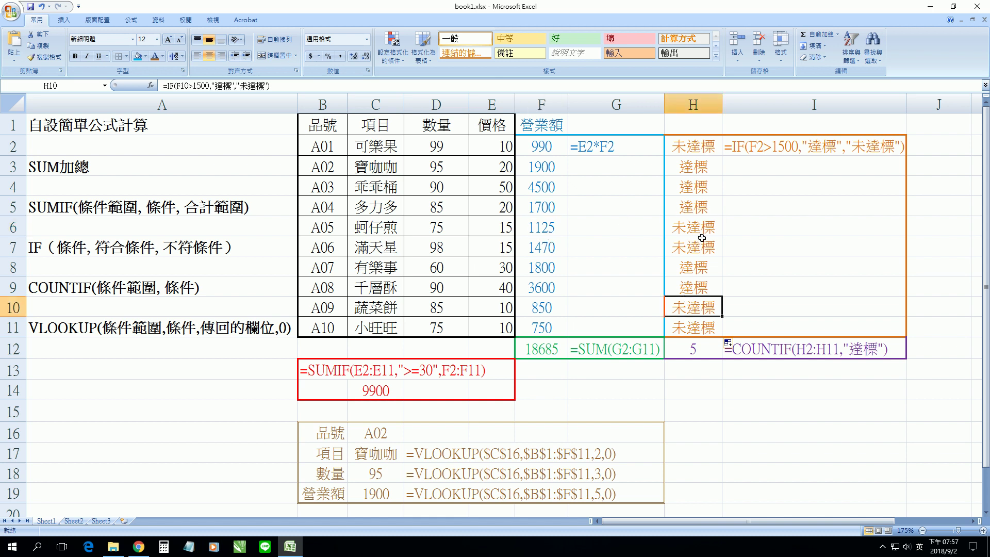
{"action": "left_click", "coordinate": [700, 144]}
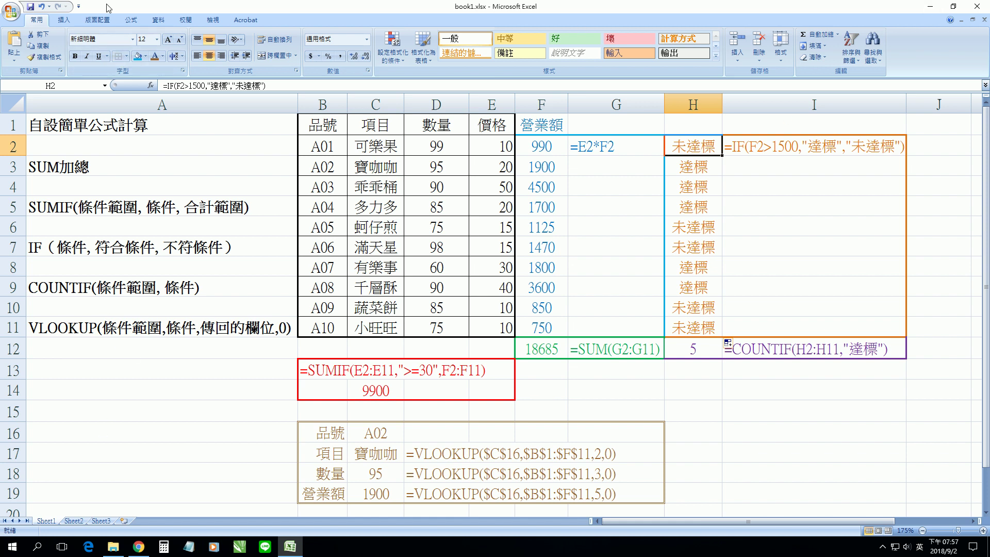
{"action": "left_click", "coordinate": [39, 290]}
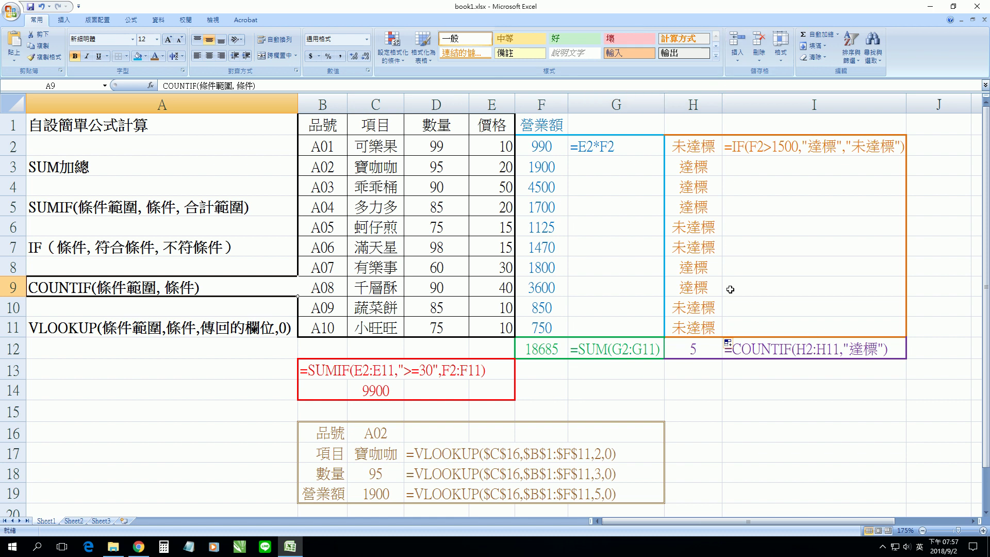
{"action": "left_click", "coordinate": [696, 350]}
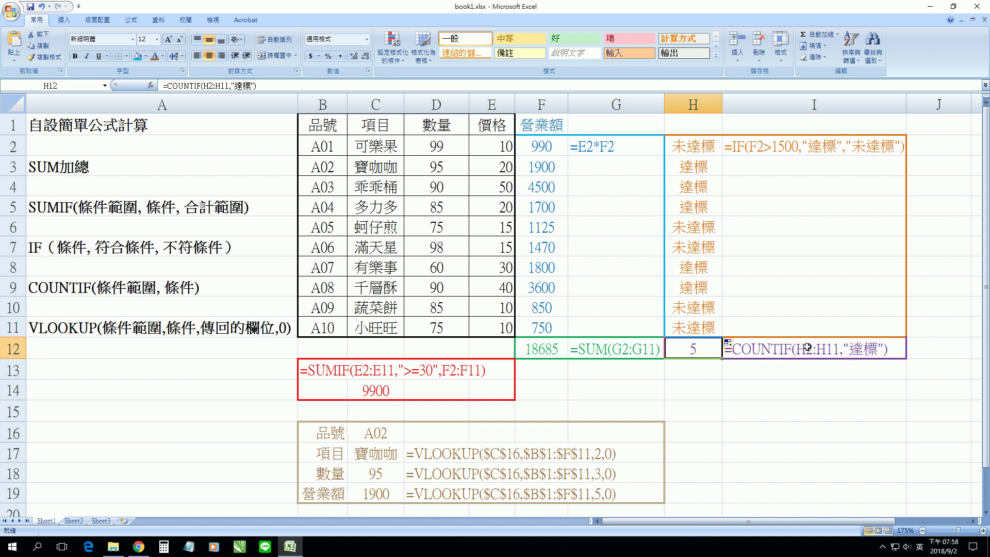
{"action": "left_click", "coordinate": [680, 145]}
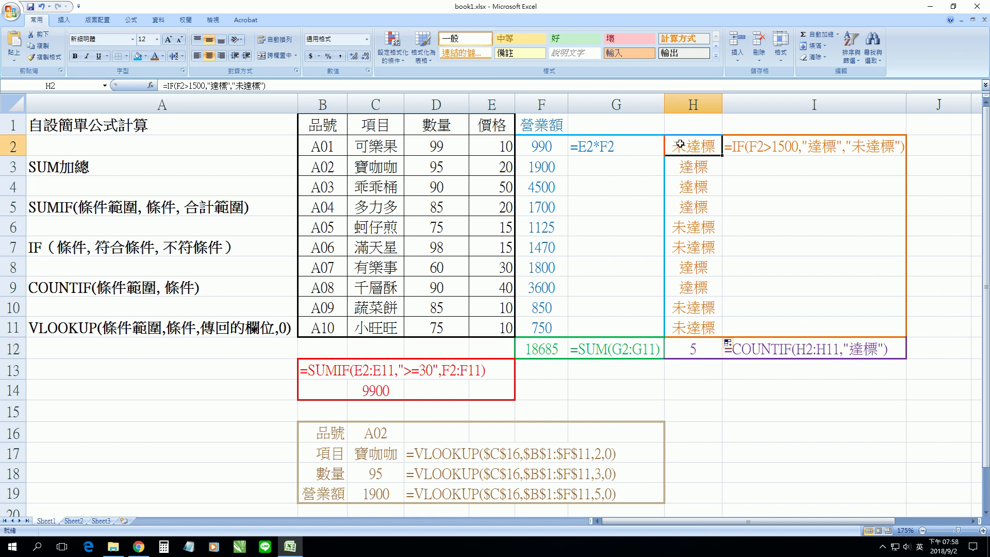
{"action": "left_click_drag", "start_coordinate": [681, 145], "coordinate": [714, 328]}
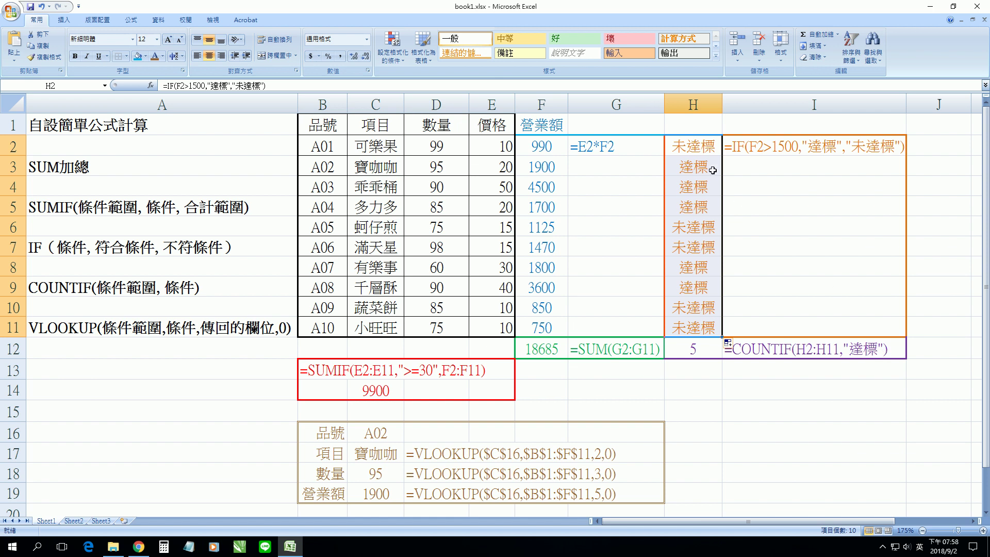
{"action": "left_click", "coordinate": [712, 348]}
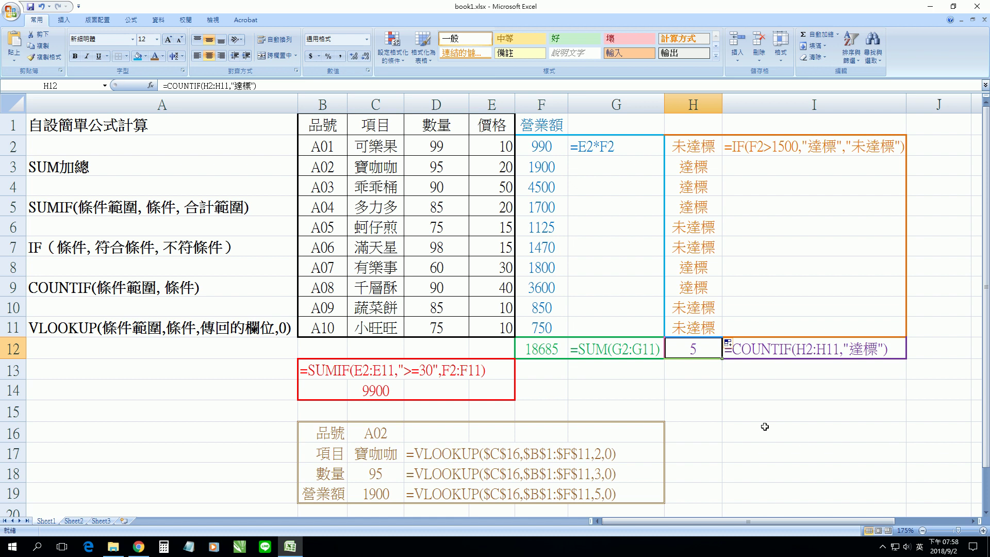
{"action": "left_click", "coordinate": [672, 165]}
{"action": "left_click", "coordinate": [686, 186]}
{"action": "left_click", "coordinate": [688, 206]}
{"action": "left_click", "coordinate": [698, 267]}
{"action": "left_click", "coordinate": [697, 287]}
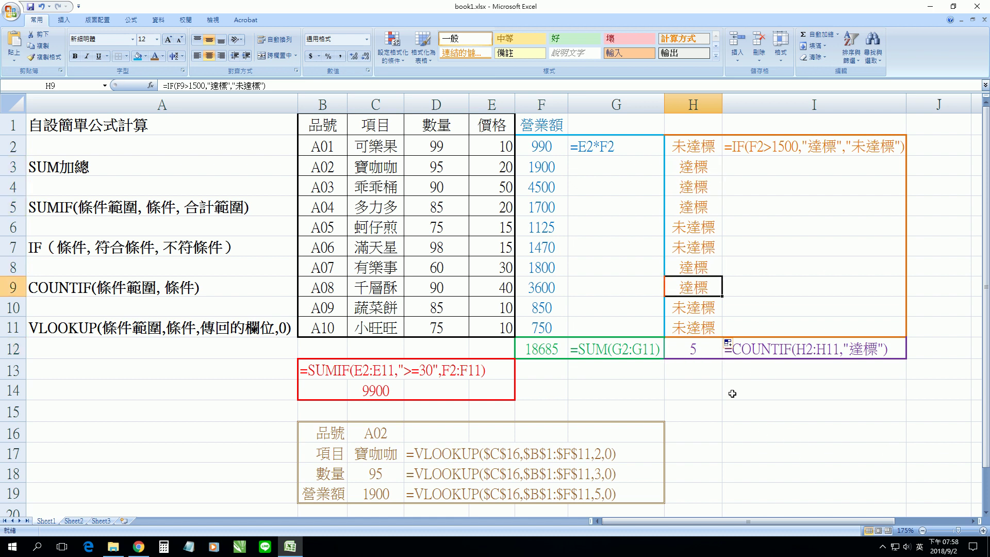
{"action": "left_click", "coordinate": [702, 346]}
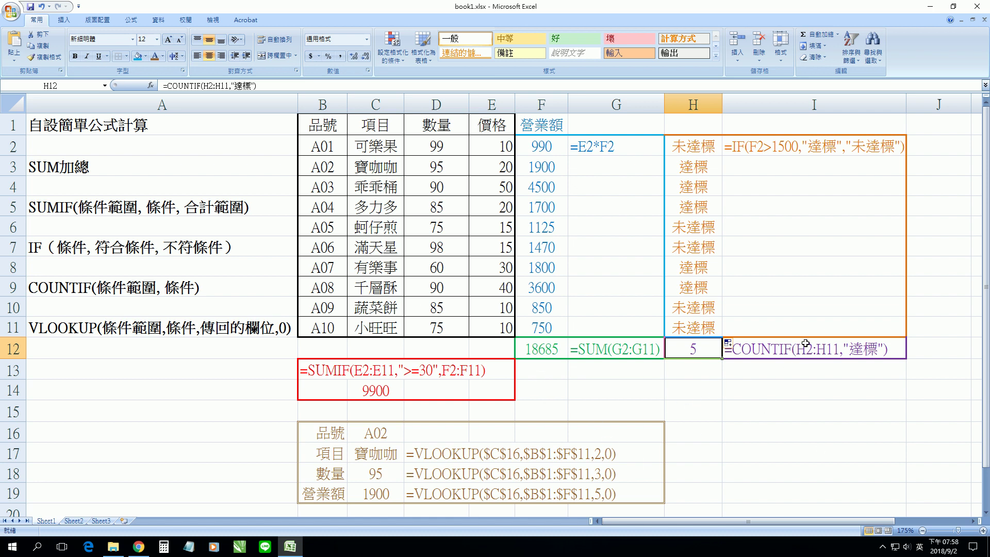
{"action": "left_click", "coordinate": [804, 344]}
{"action": "scroll", "coordinate": [616, 406], "scroll_direction": "down", "scroll_amount": 1}
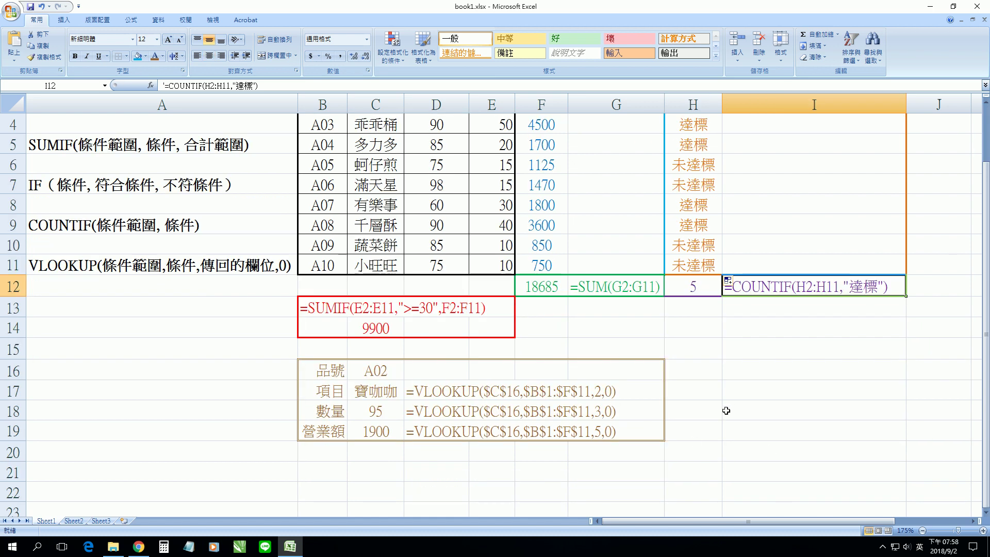
{"action": "scroll", "coordinate": [724, 410], "scroll_direction": "up", "scroll_amount": 1}
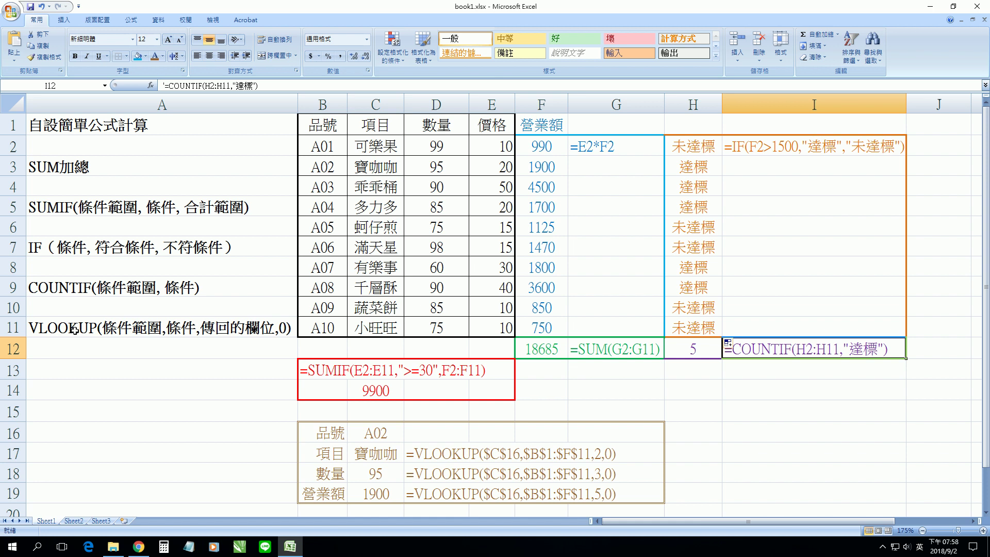
{"action": "left_click", "coordinate": [73, 328]}
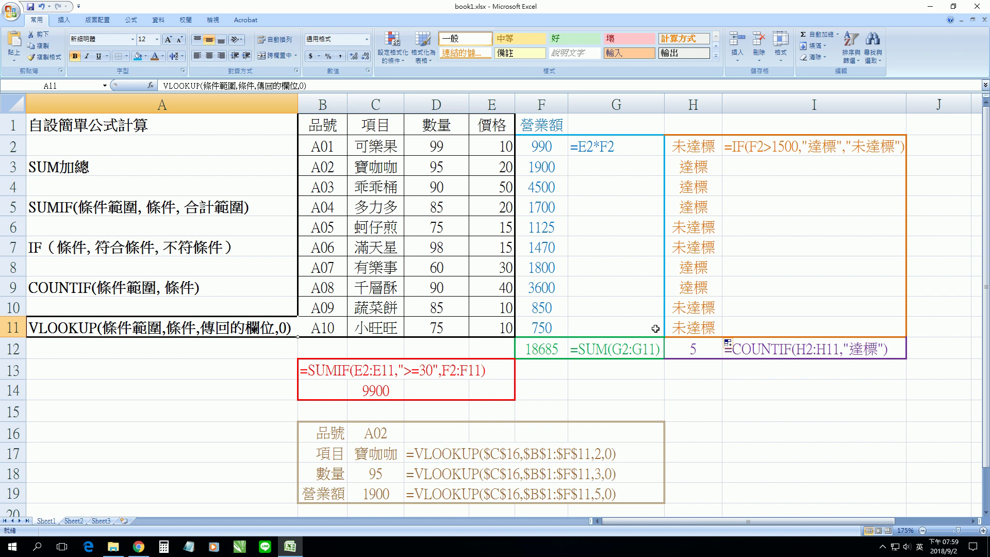
{"action": "left_click", "coordinate": [322, 125]}
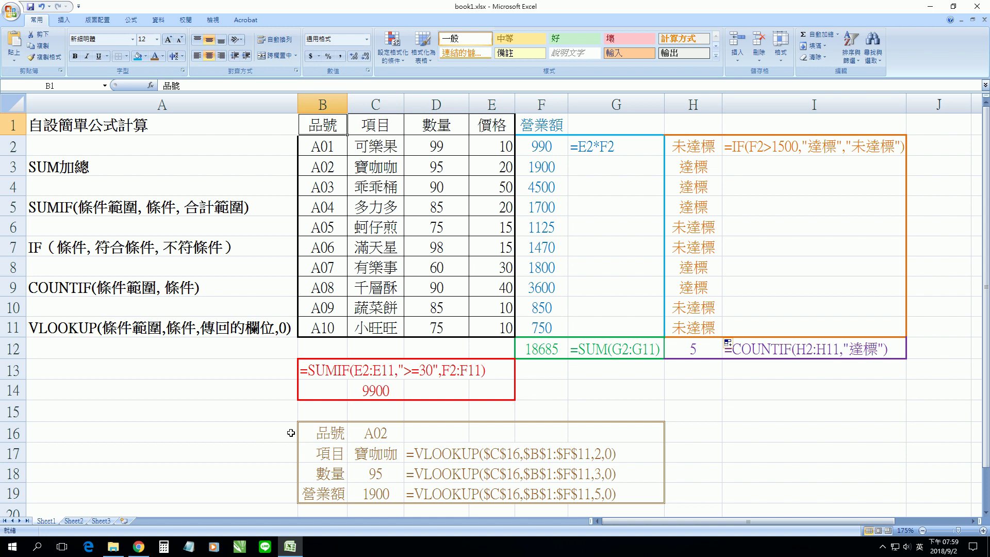
{"action": "scroll", "coordinate": [293, 432], "scroll_direction": "down", "scroll_amount": 1}
{"action": "scroll", "coordinate": [451, 387], "scroll_direction": "up", "scroll_amount": 1}
{"action": "left_click", "coordinate": [316, 432]}
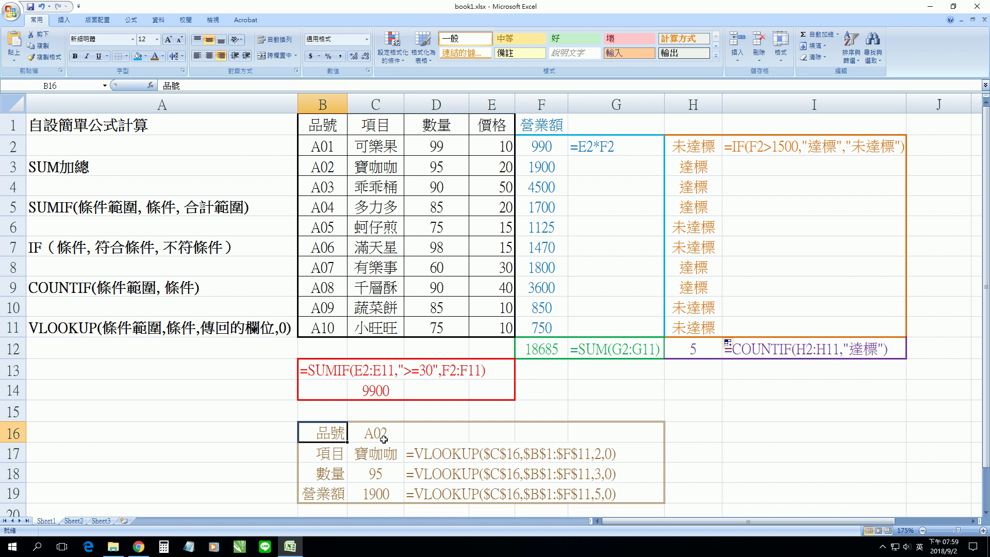
- Change the lookup key in C16 to A01, then to A05
{"action": "key", "text": "Right"}
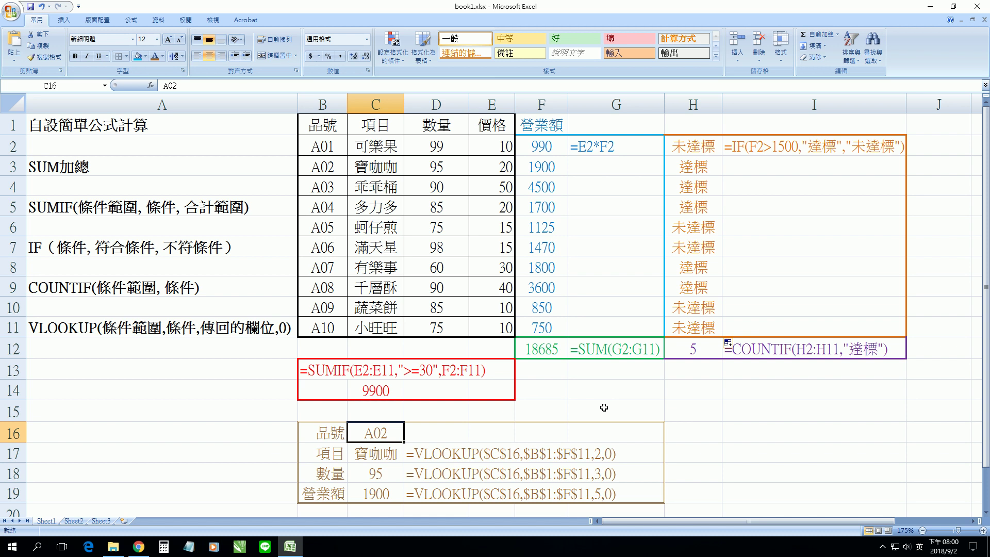
{"action": "type", "text": "A01"}
{"action": "key", "text": "Return"}
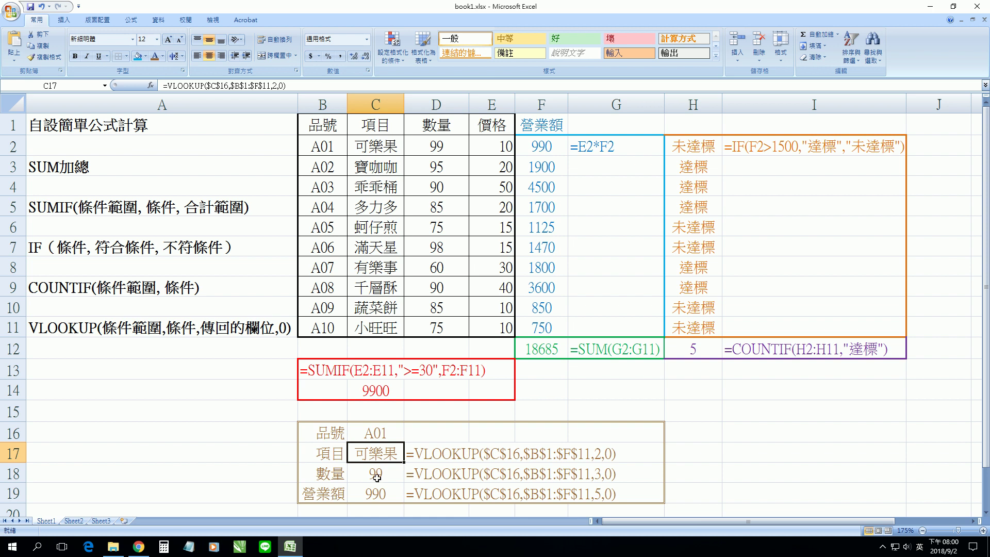
{"action": "left_click", "coordinate": [385, 438]}
{"action": "double_click", "coordinate": [386, 433]}
{"action": "left_click_drag", "start_coordinate": [387, 433], "coordinate": [381, 433]}
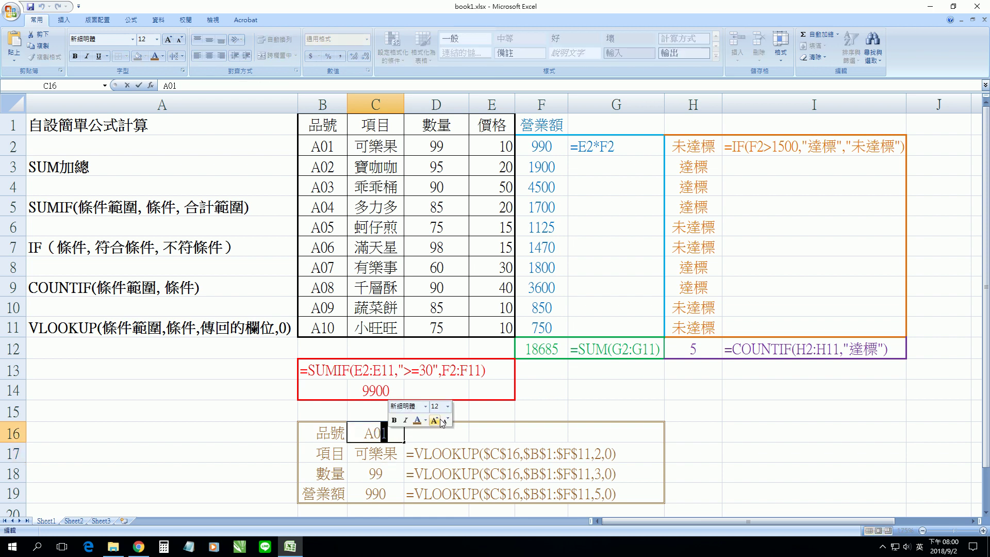
{"action": "type", "text": "5"}
{"action": "key", "text": "Return"}
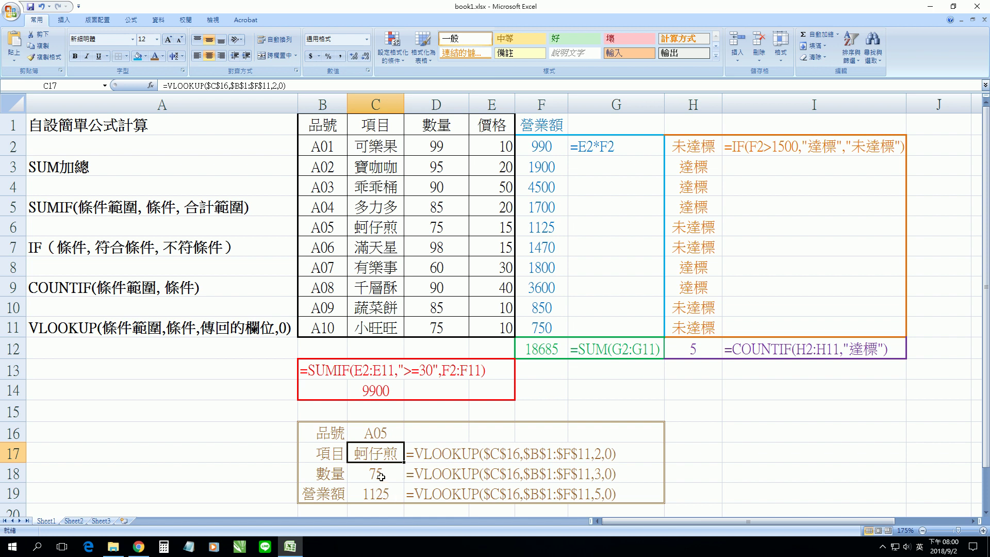
- Check the lookup results in C17–C19, then bring up C17's VLOOKUP Function Arguments
{"action": "left_click", "coordinate": [381, 477]}
{"action": "left_click", "coordinate": [384, 499]}
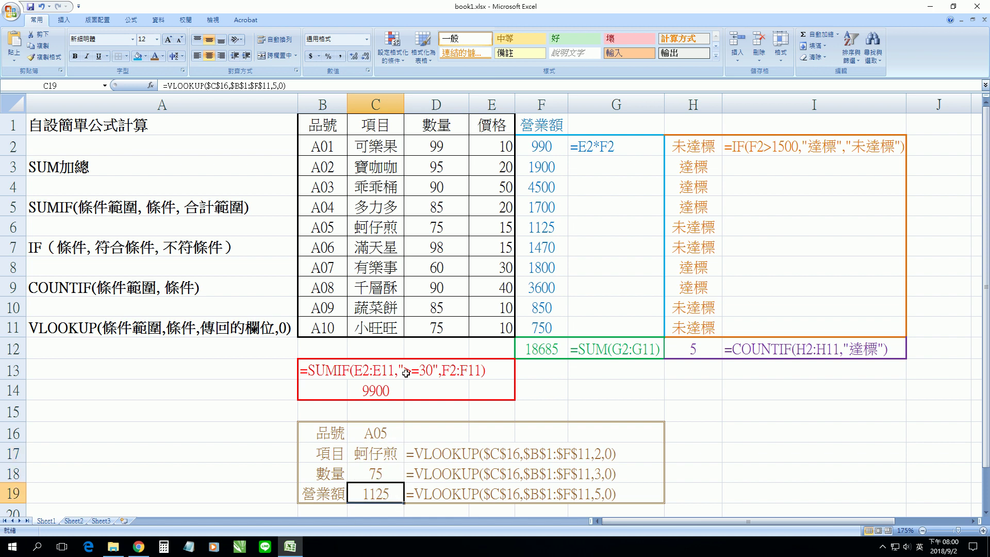
{"action": "left_click", "coordinate": [383, 466]}
{"action": "left_click", "coordinate": [380, 451]}
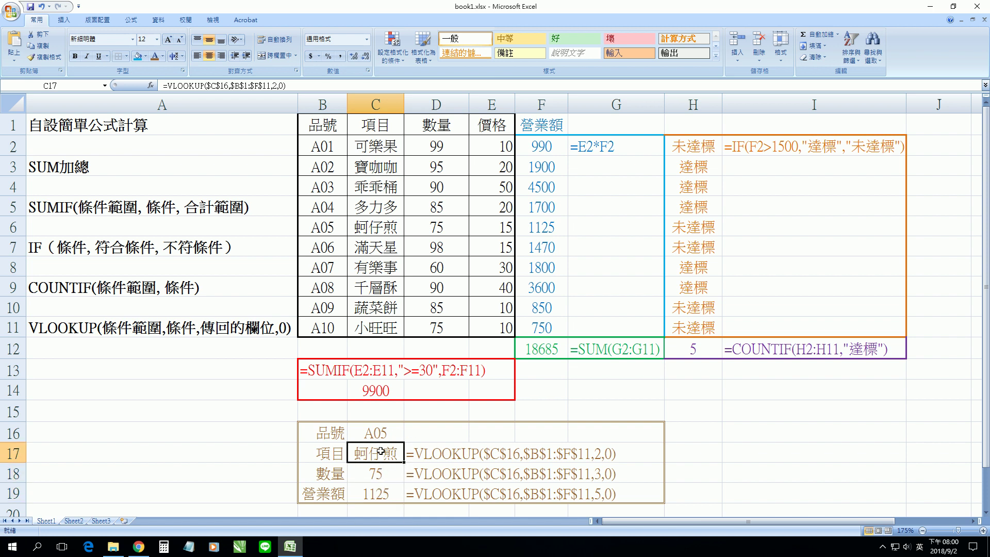
{"action": "left_click", "coordinate": [379, 435]}
{"action": "left_click", "coordinate": [384, 450]}
{"action": "left_click", "coordinate": [151, 85]}
{"action": "left_click_drag", "start_coordinate": [630, 264], "coordinate": [614, 265]}
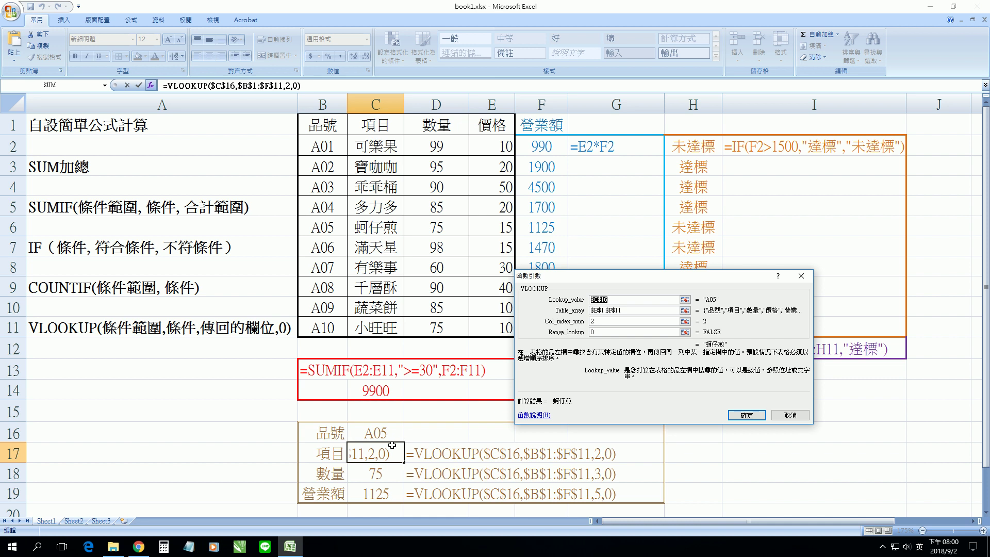
{"action": "left_click", "coordinate": [594, 299]}
{"action": "left_click", "coordinate": [620, 310]}
{"action": "left_click", "coordinate": [627, 332]}
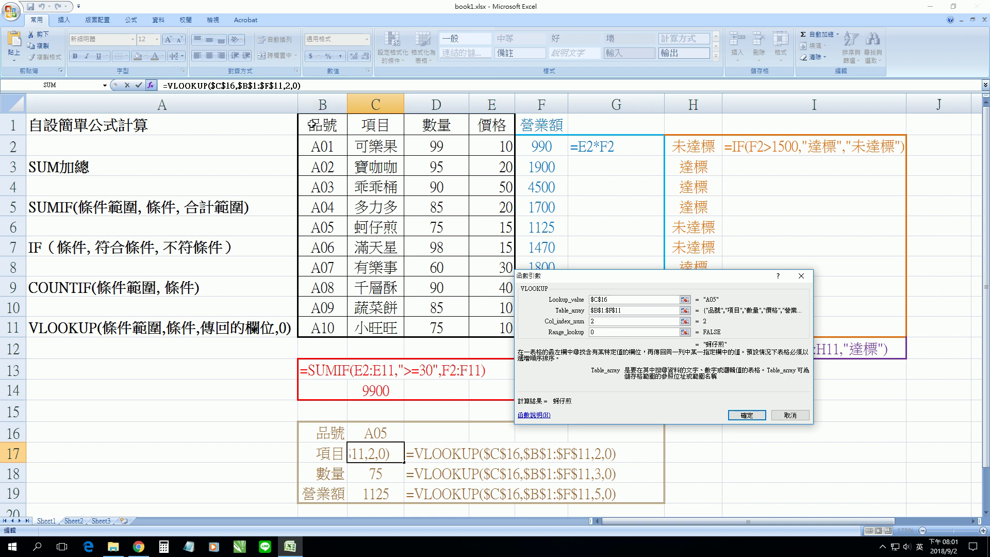
- Select B1:F11, then delete the garbled Table_array text
{"action": "left_click_drag", "start_coordinate": [312, 125], "coordinate": [563, 328]}
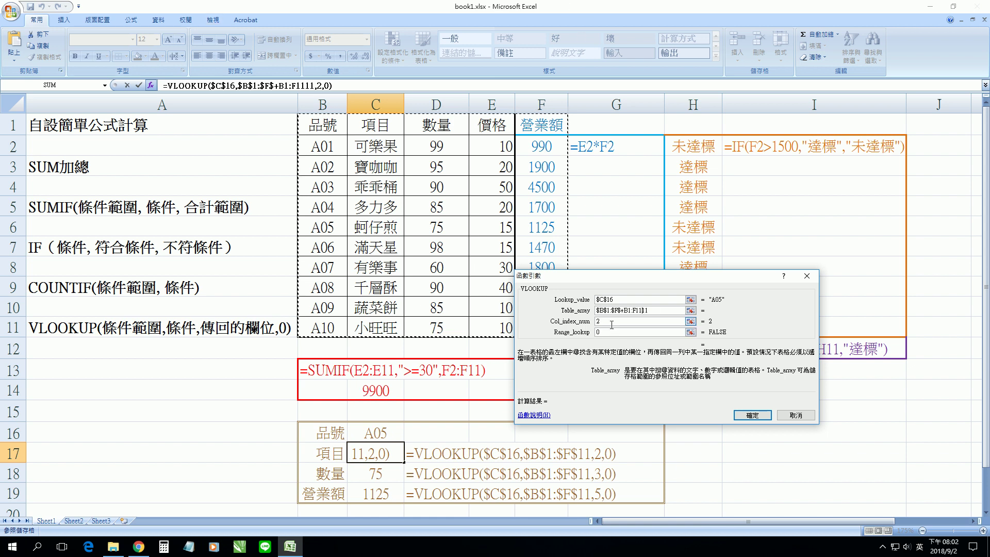
{"action": "left_click", "coordinate": [665, 321]}
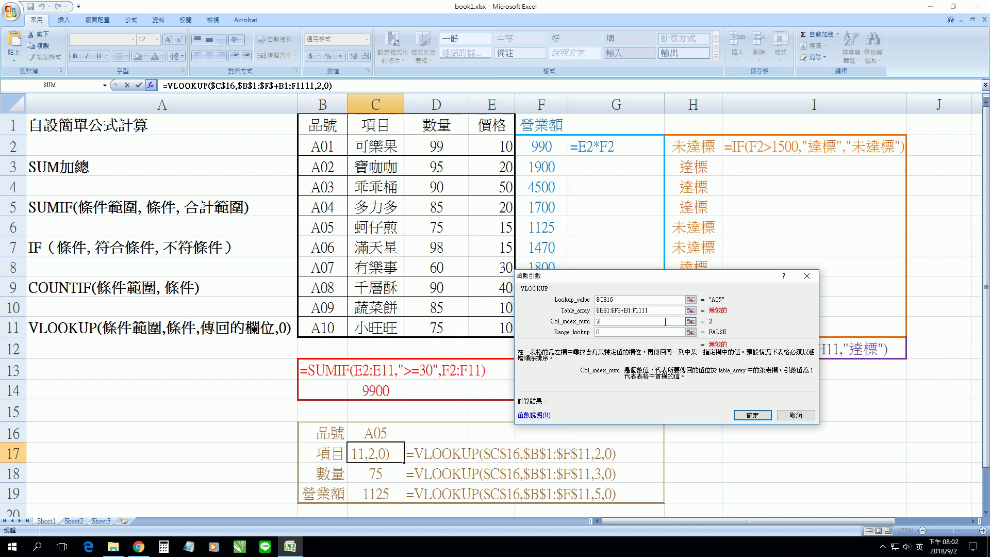
{"action": "left_click", "coordinate": [659, 310]}
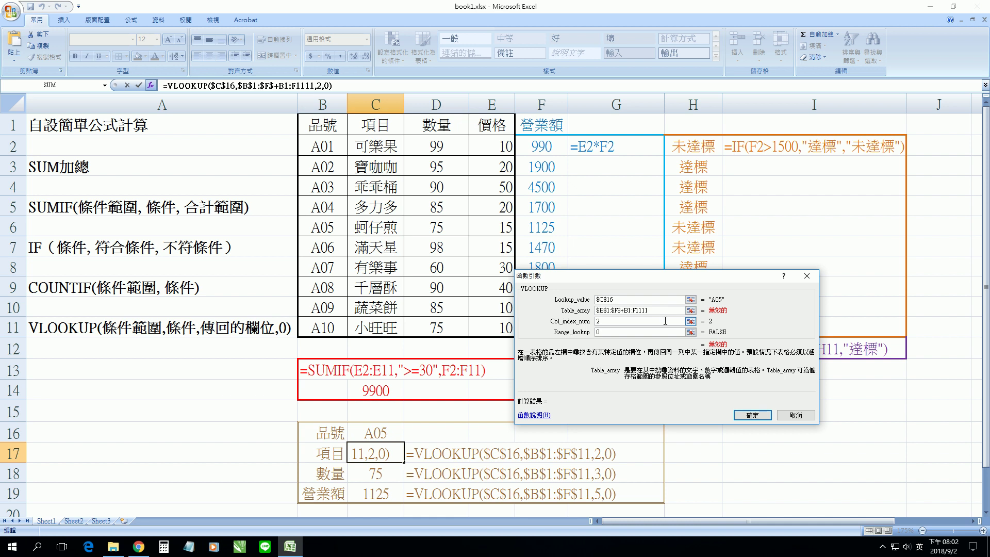
{"action": "double_click", "coordinate": [618, 307]}
{"action": "key", "text": "BackSpace"}
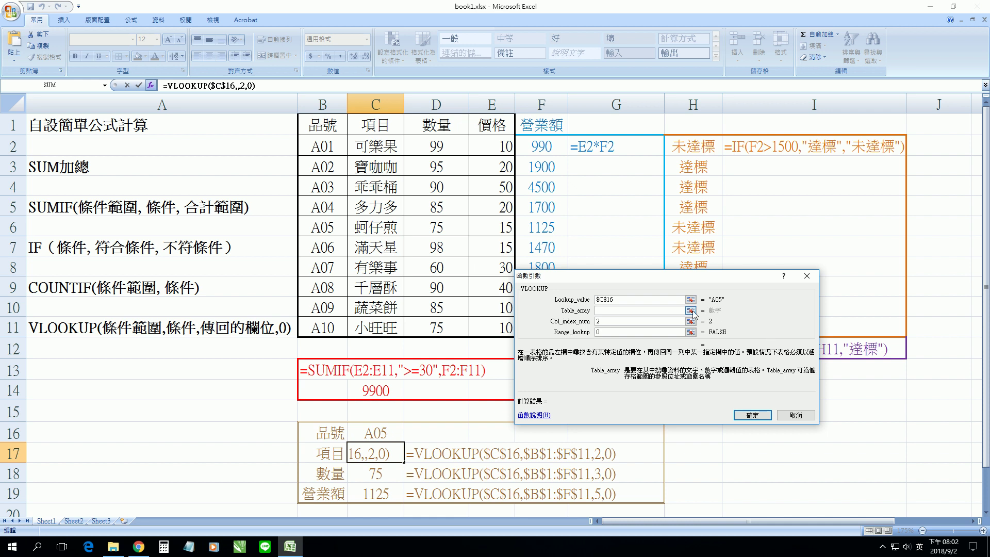
- Reselect B1:F11 as Table_array, make it absolute ($B$1:$F$11), and confirm
{"action": "left_click", "coordinate": [690, 310]}
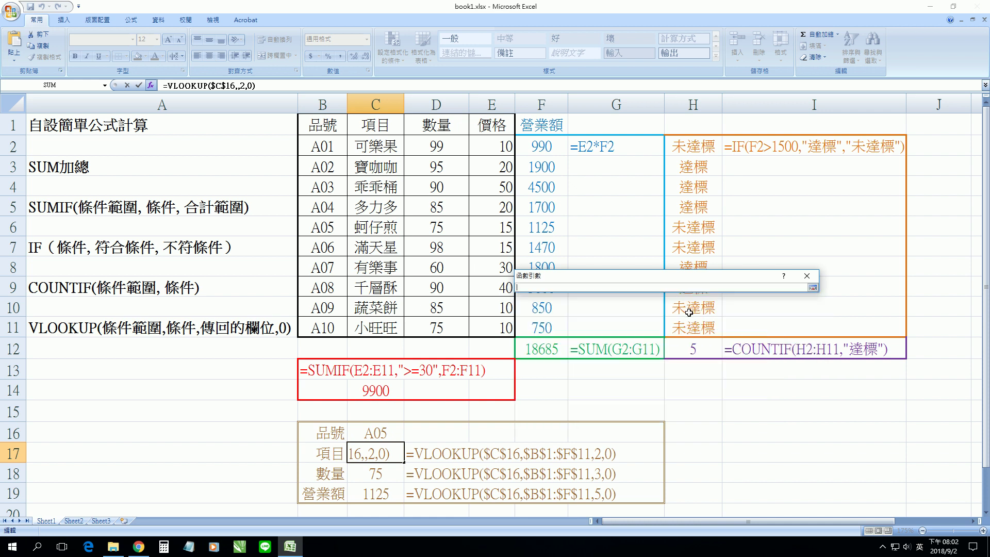
{"action": "mouse_move", "coordinate": [320, 128]}
{"action": "left_mouse_down"}
{"action": "mouse_move", "coordinate": [517, 249]}
{"action": "mouse_move", "coordinate": [521, 327]}
{"action": "left_mouse_up"}
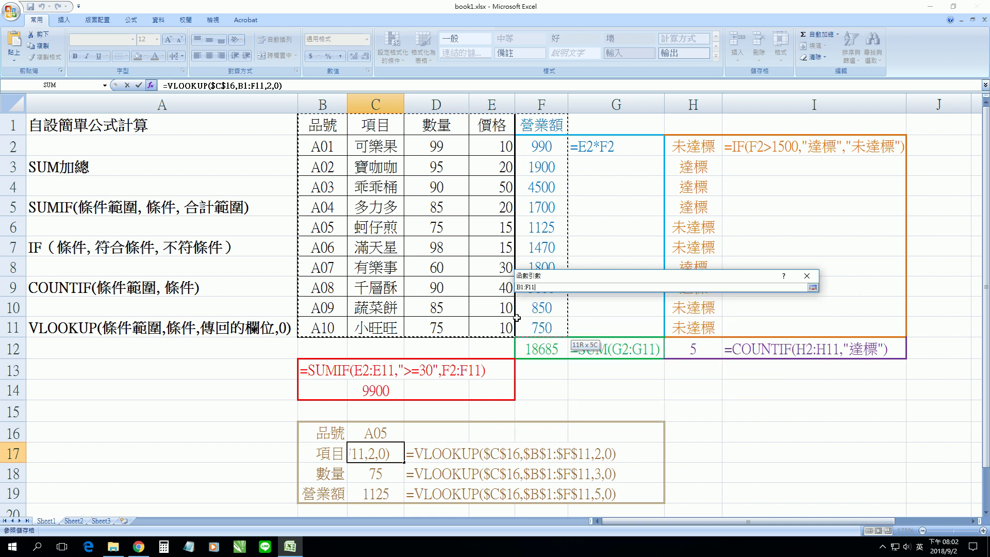
{"action": "left_click", "coordinate": [812, 288]}
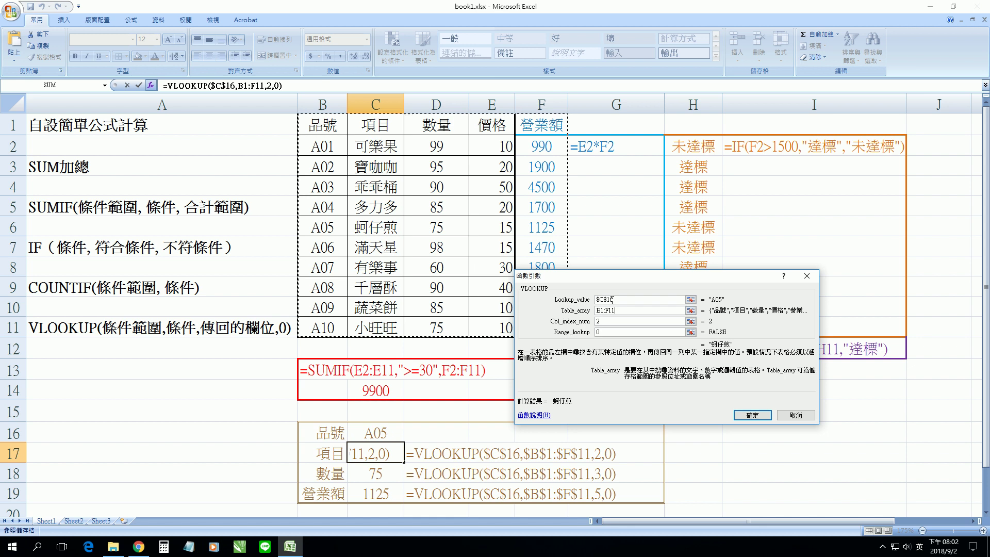
{"action": "key", "text": "F4"}
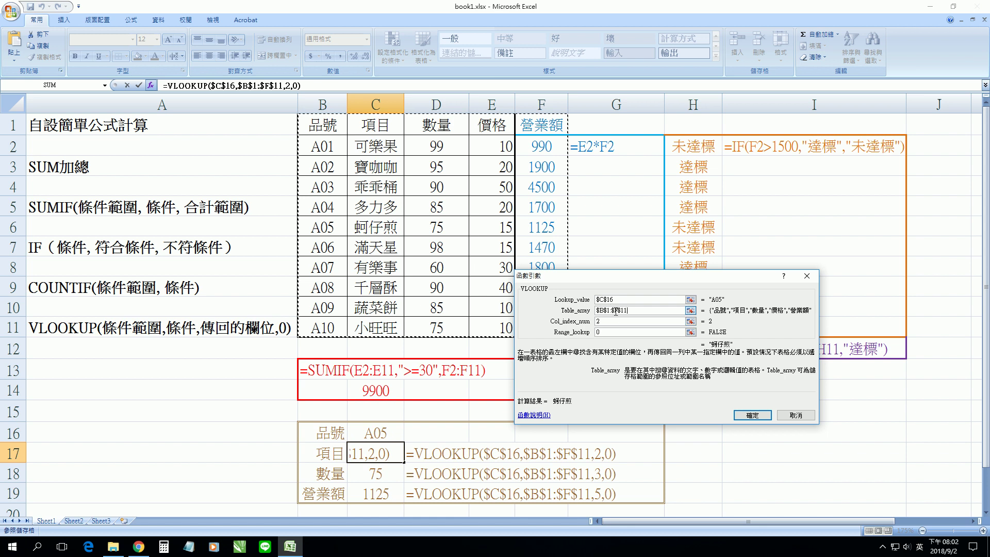
{"action": "left_click", "coordinate": [620, 324]}
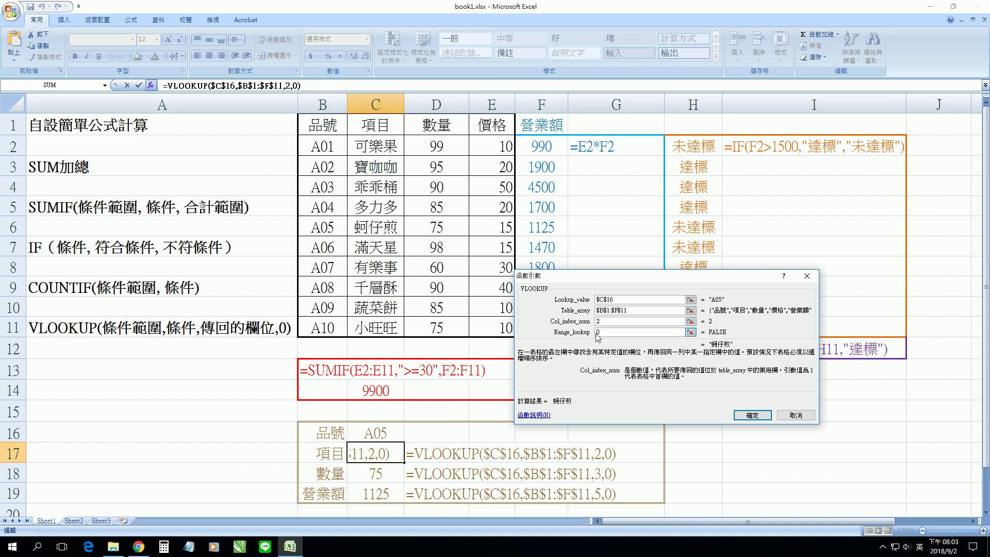
{"action": "left_click", "coordinate": [752, 415]}
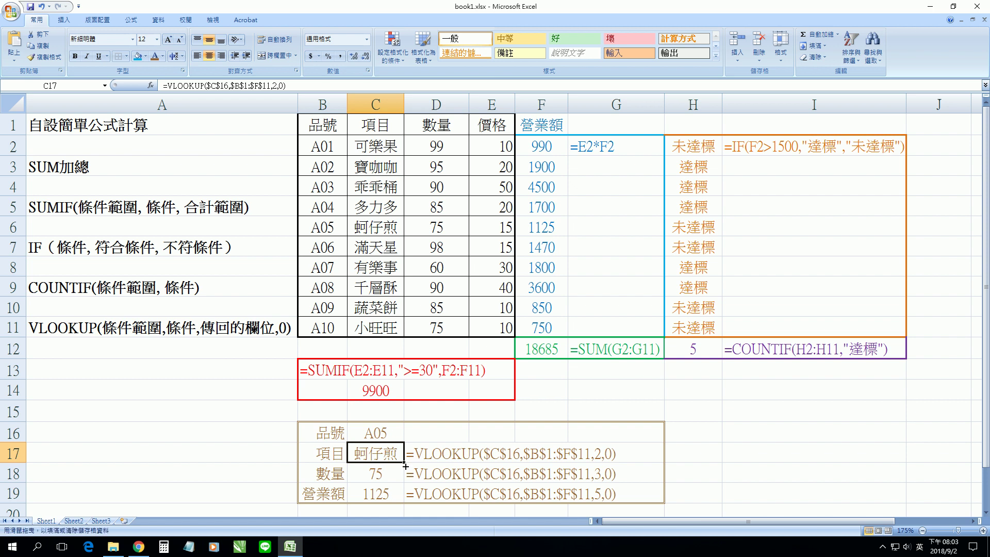
- Fill the C17 lookup formula down to C18:C19 and check the copied formulas
{"action": "left_click_drag", "start_coordinate": [404, 462], "coordinate": [402, 498]}
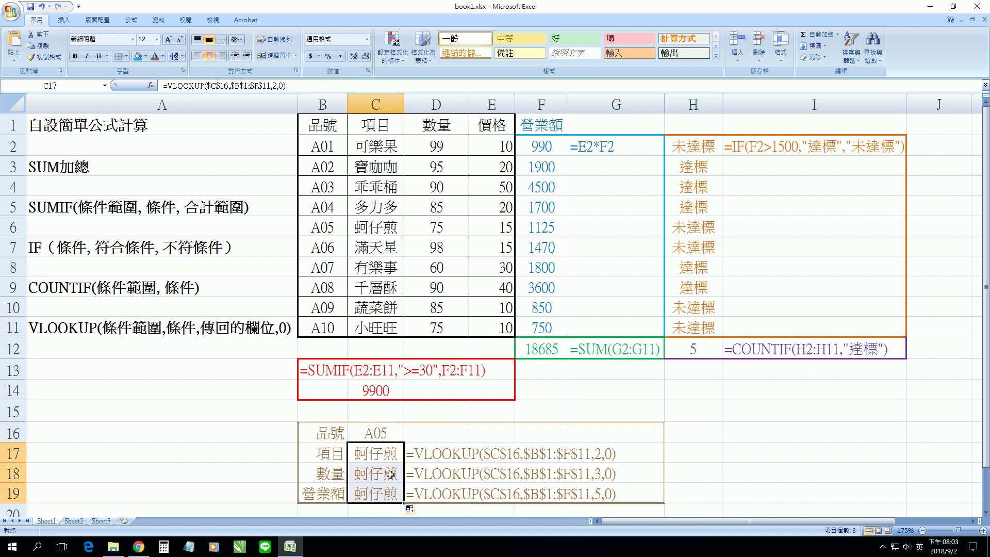
{"action": "left_click", "coordinate": [383, 451]}
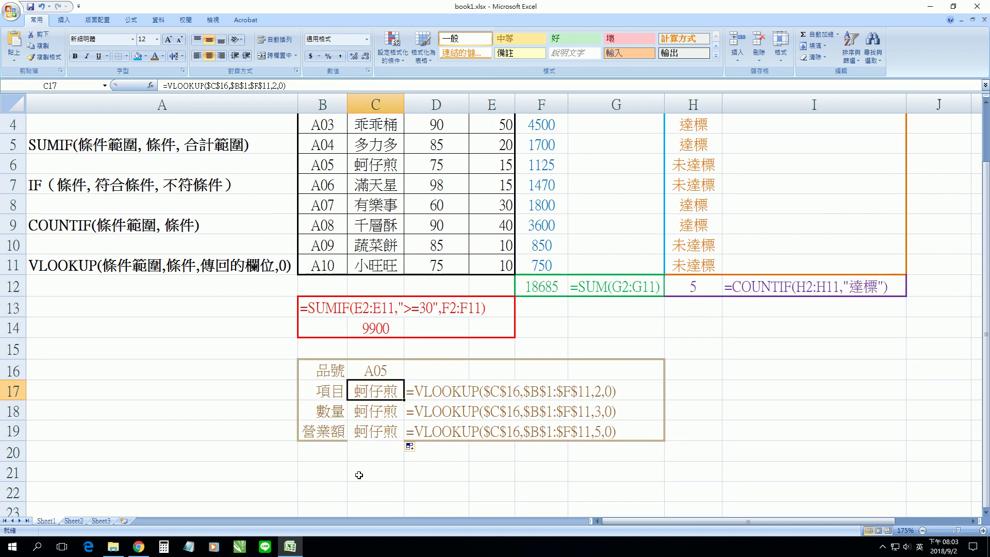
{"action": "left_click", "coordinate": [374, 468]}
{"action": "left_click", "coordinate": [379, 496]}
{"action": "left_click", "coordinate": [372, 460]}
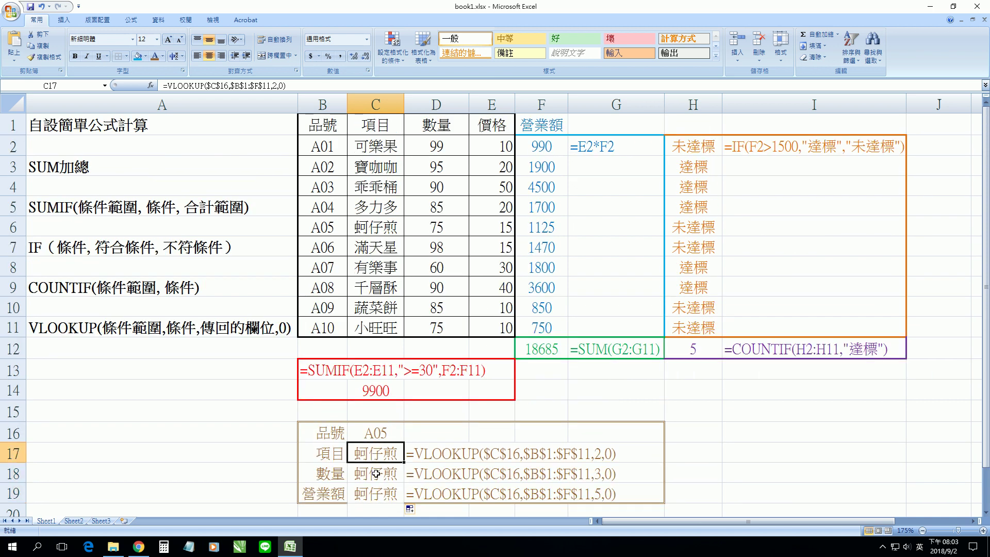
- Bring up C18's VLOOKUP function arguments, moving the dialog aside
{"action": "left_click", "coordinate": [387, 471]}
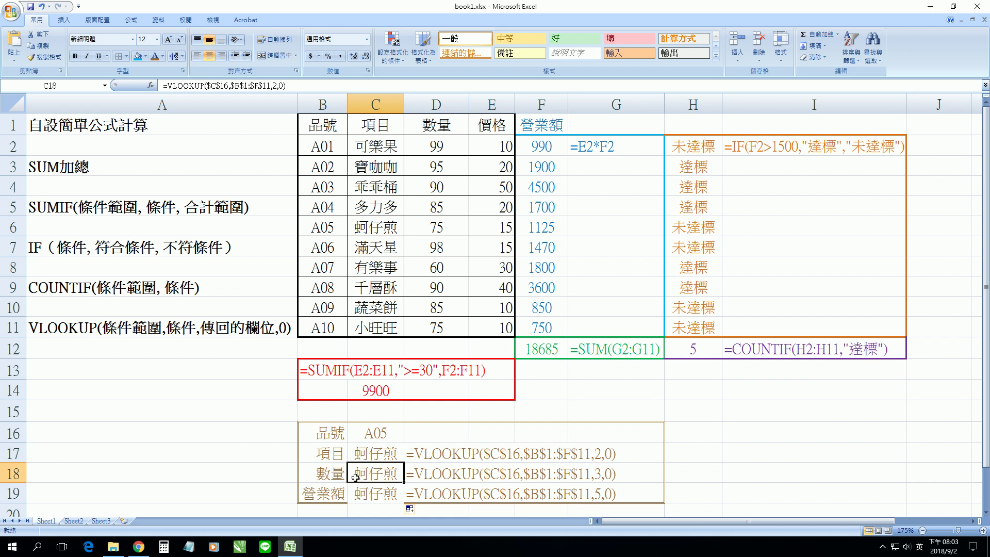
{"action": "left_click", "coordinate": [151, 85]}
{"action": "left_click_drag", "start_coordinate": [657, 275], "coordinate": [652, 295]}
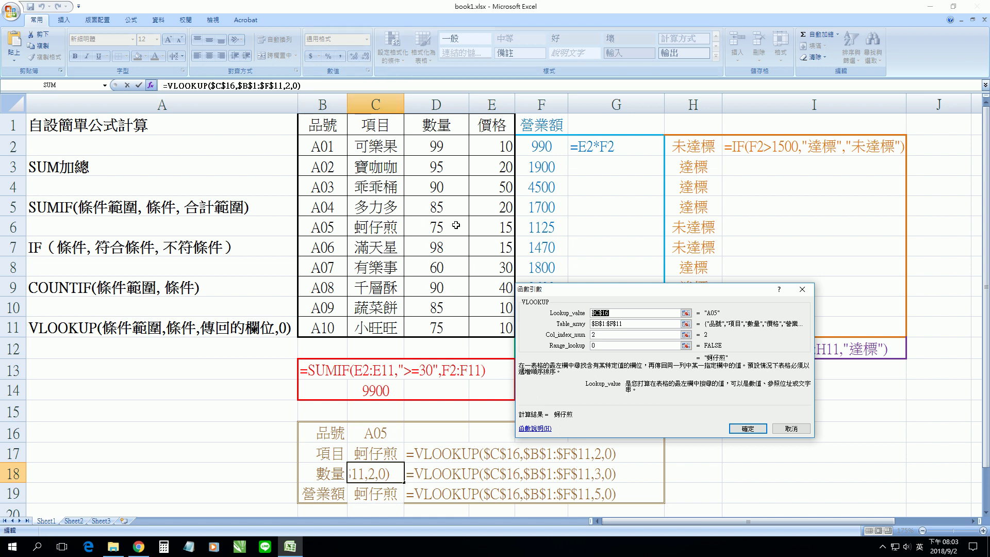
- Set C18's VLOOKUP column index to 3 so it returns the quantity 75
{"action": "key", "text": "Tab"}
{"action": "key", "text": "Tab"}
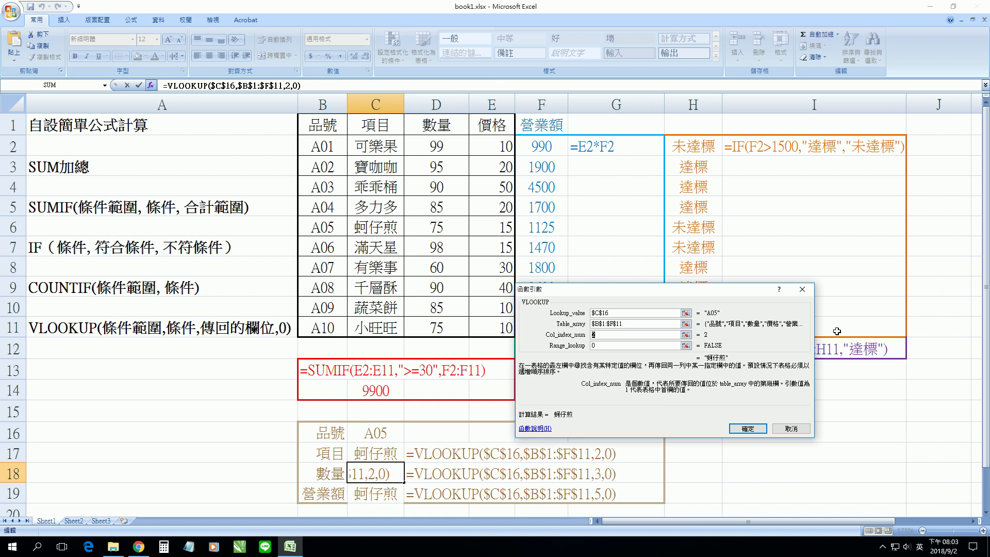
{"action": "type", "text": "3"}
{"action": "key", "text": "Return"}
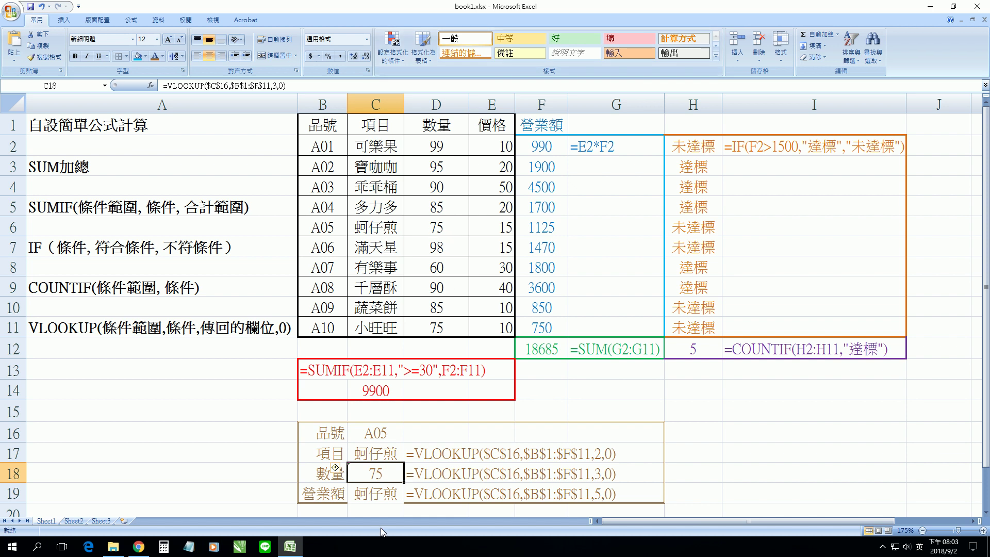
- Set C19's VLOOKUP column index to 5 to return sales 1125, then select C16:C19
{"action": "left_click", "coordinate": [376, 494]}
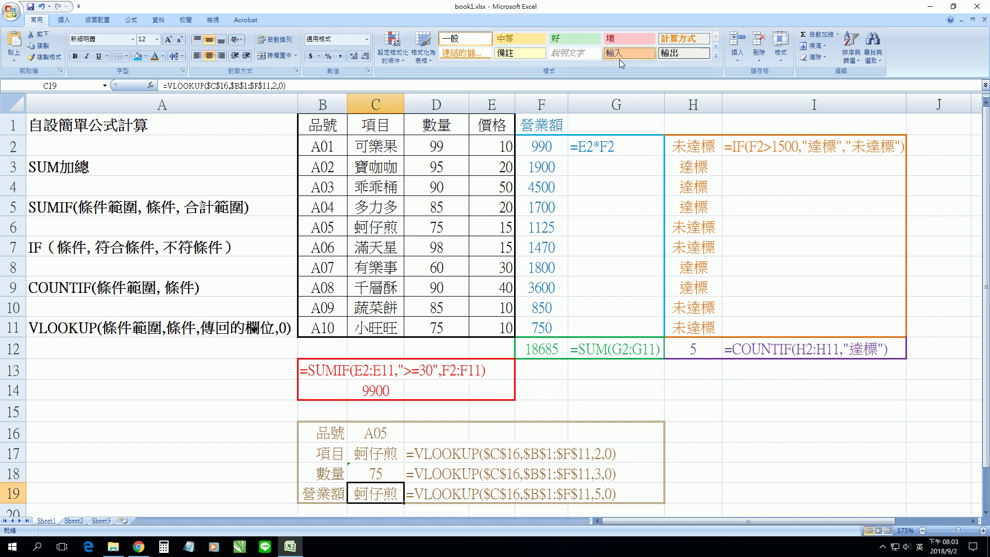
{"action": "left_click", "coordinate": [150, 85]}
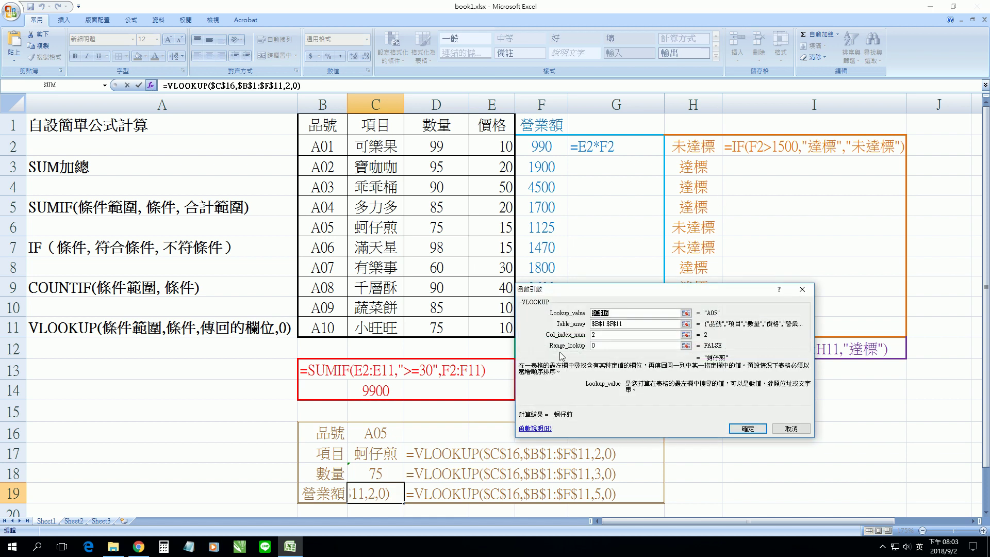
{"action": "left_click", "coordinate": [597, 335]}
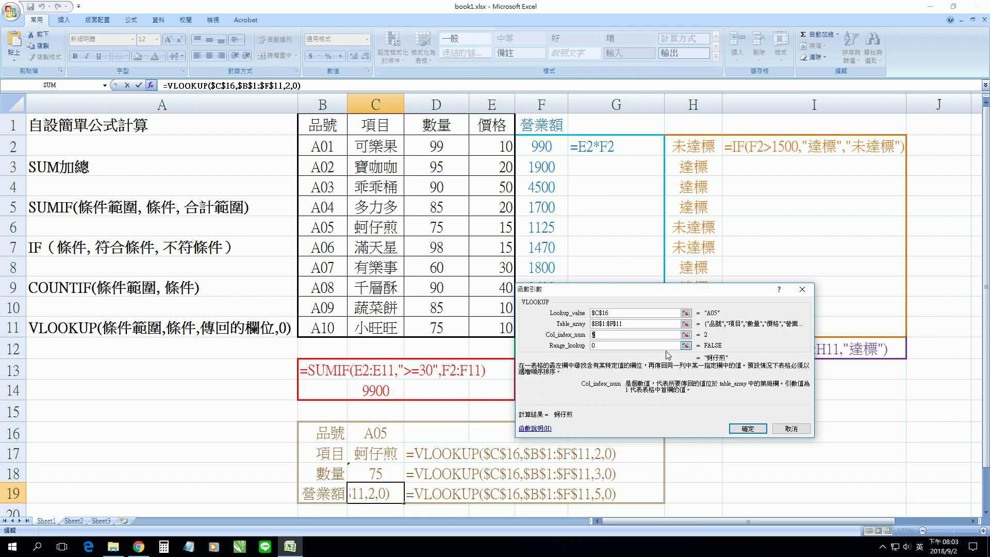
{"action": "type", "text": "5"}
{"action": "key", "text": "Return"}
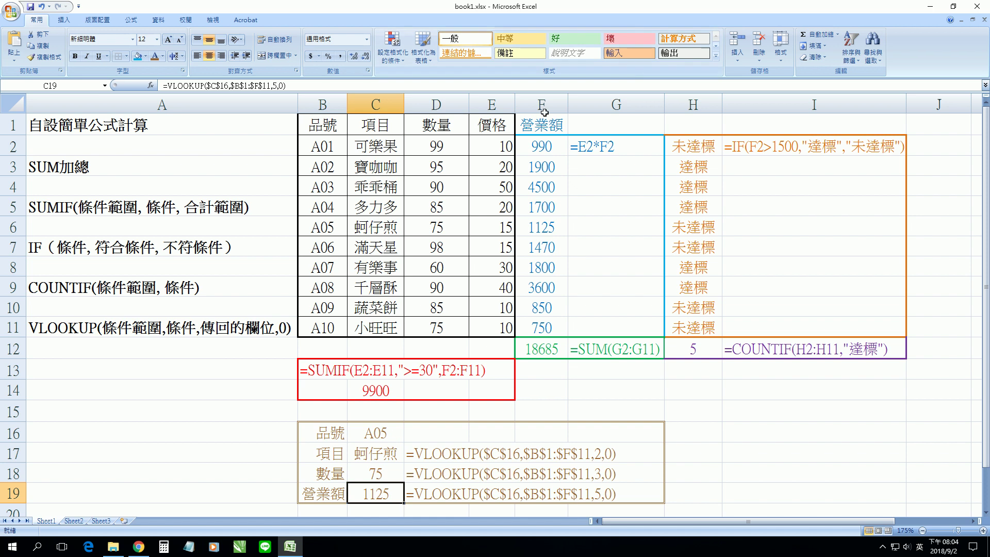
{"action": "left_click", "coordinate": [382, 475]}
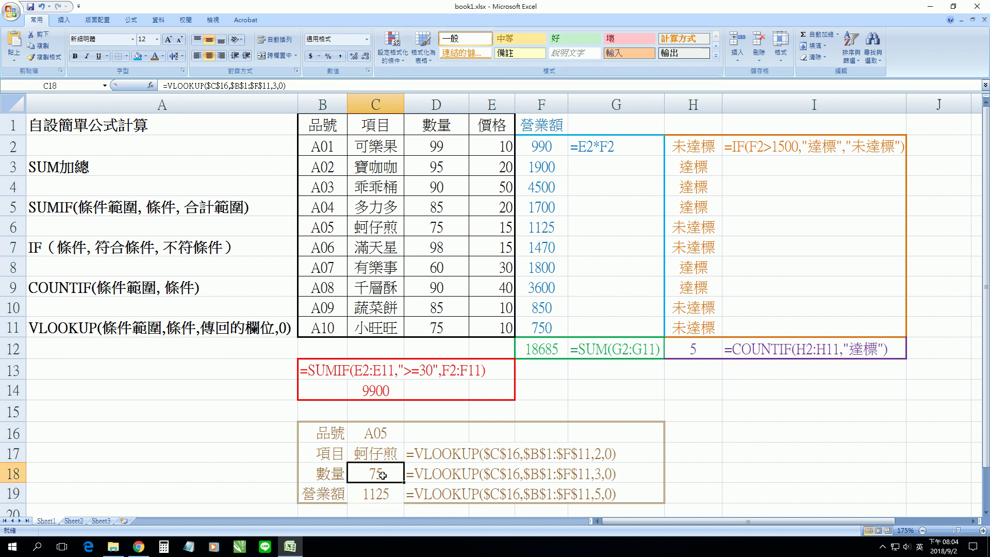
{"action": "left_click_drag", "start_coordinate": [378, 431], "coordinate": [372, 492]}
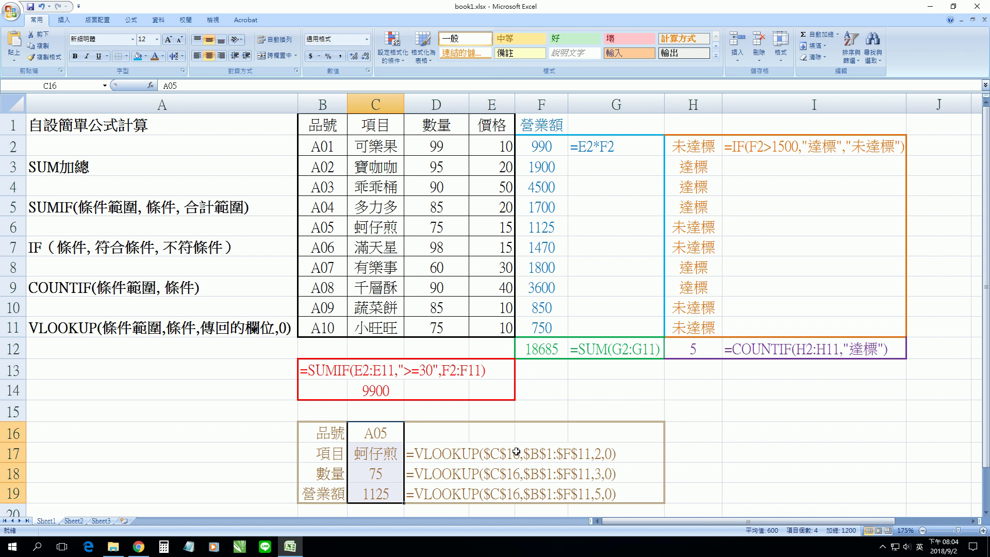